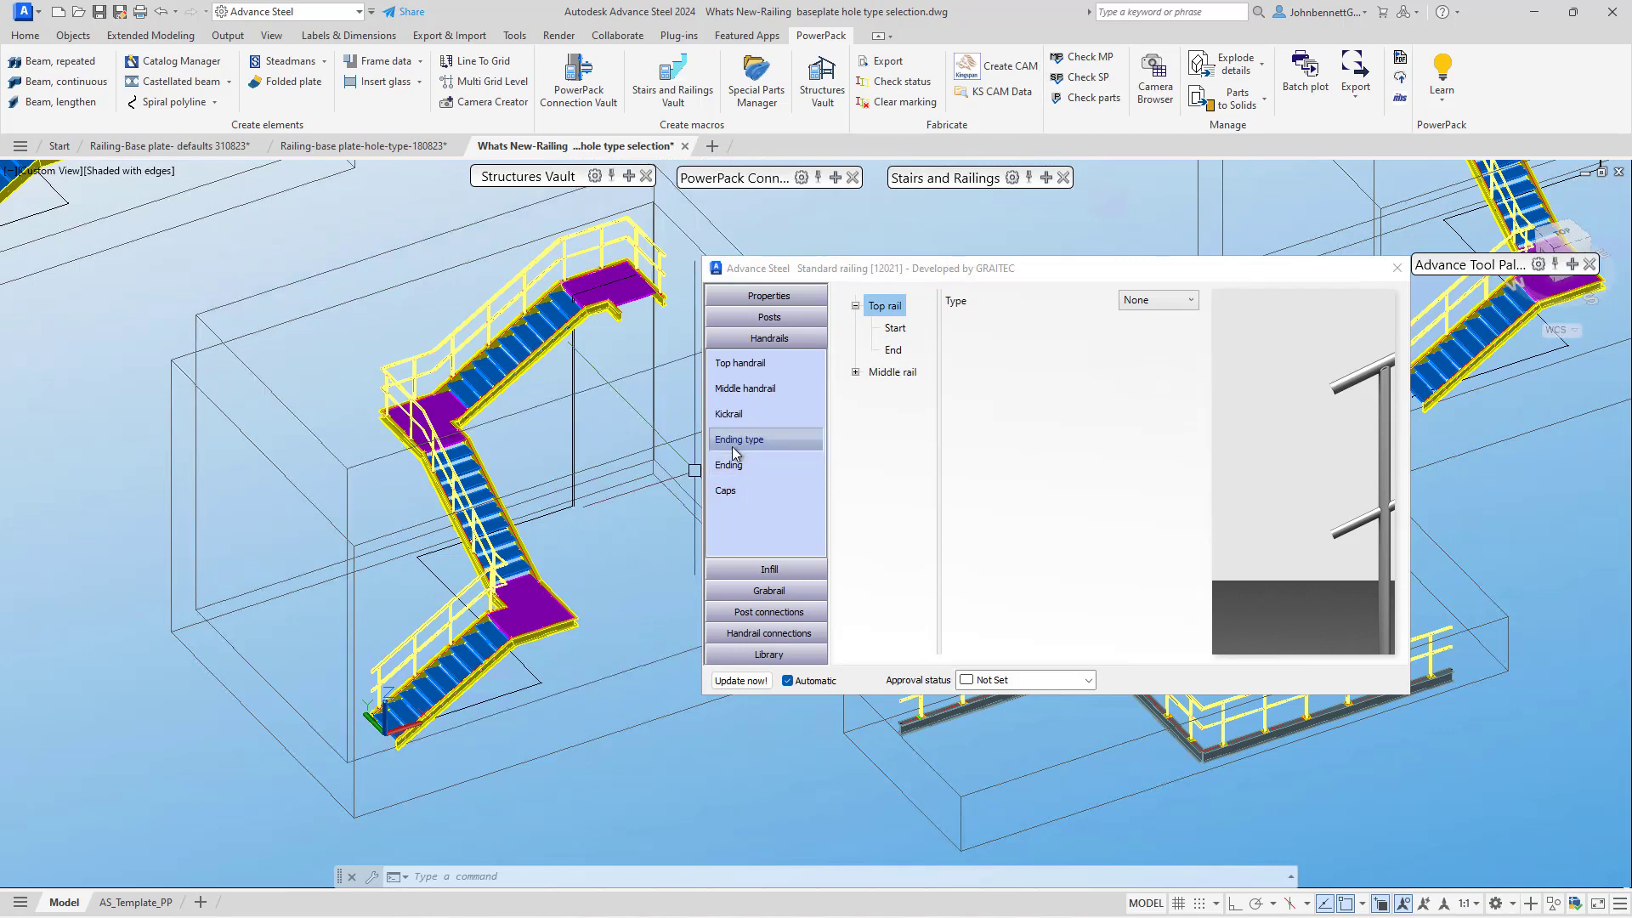
Set the top rail ending Type to loop on the Ending type page.
{"action": "left_click", "coordinate": [1143, 300]}
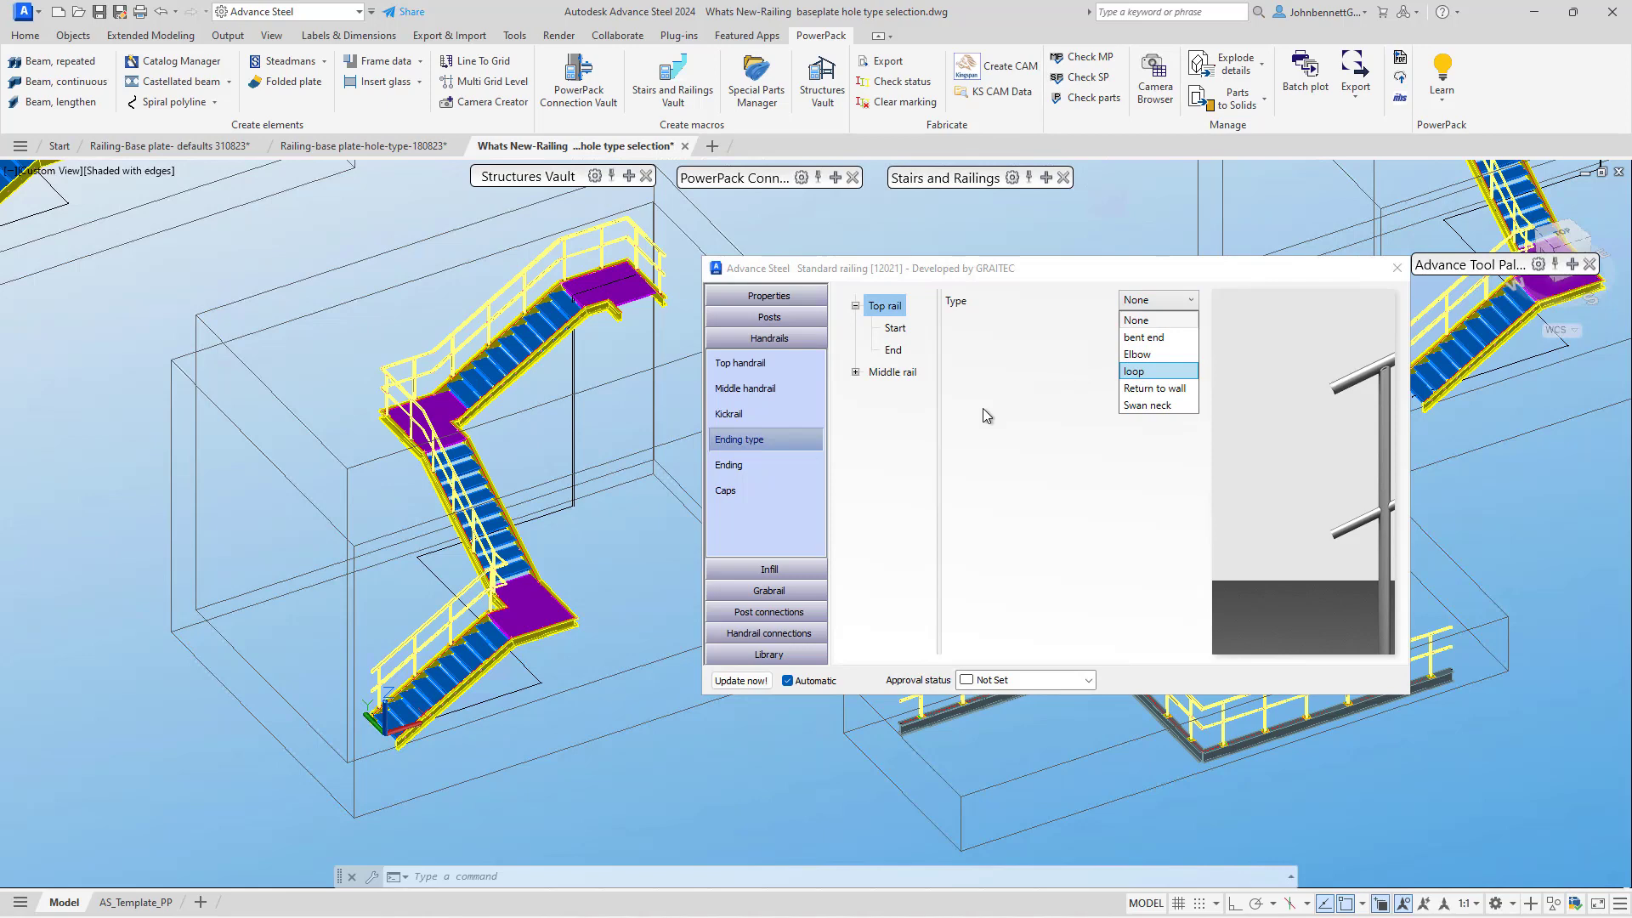
{"action": "left_click", "coordinate": [965, 429]}
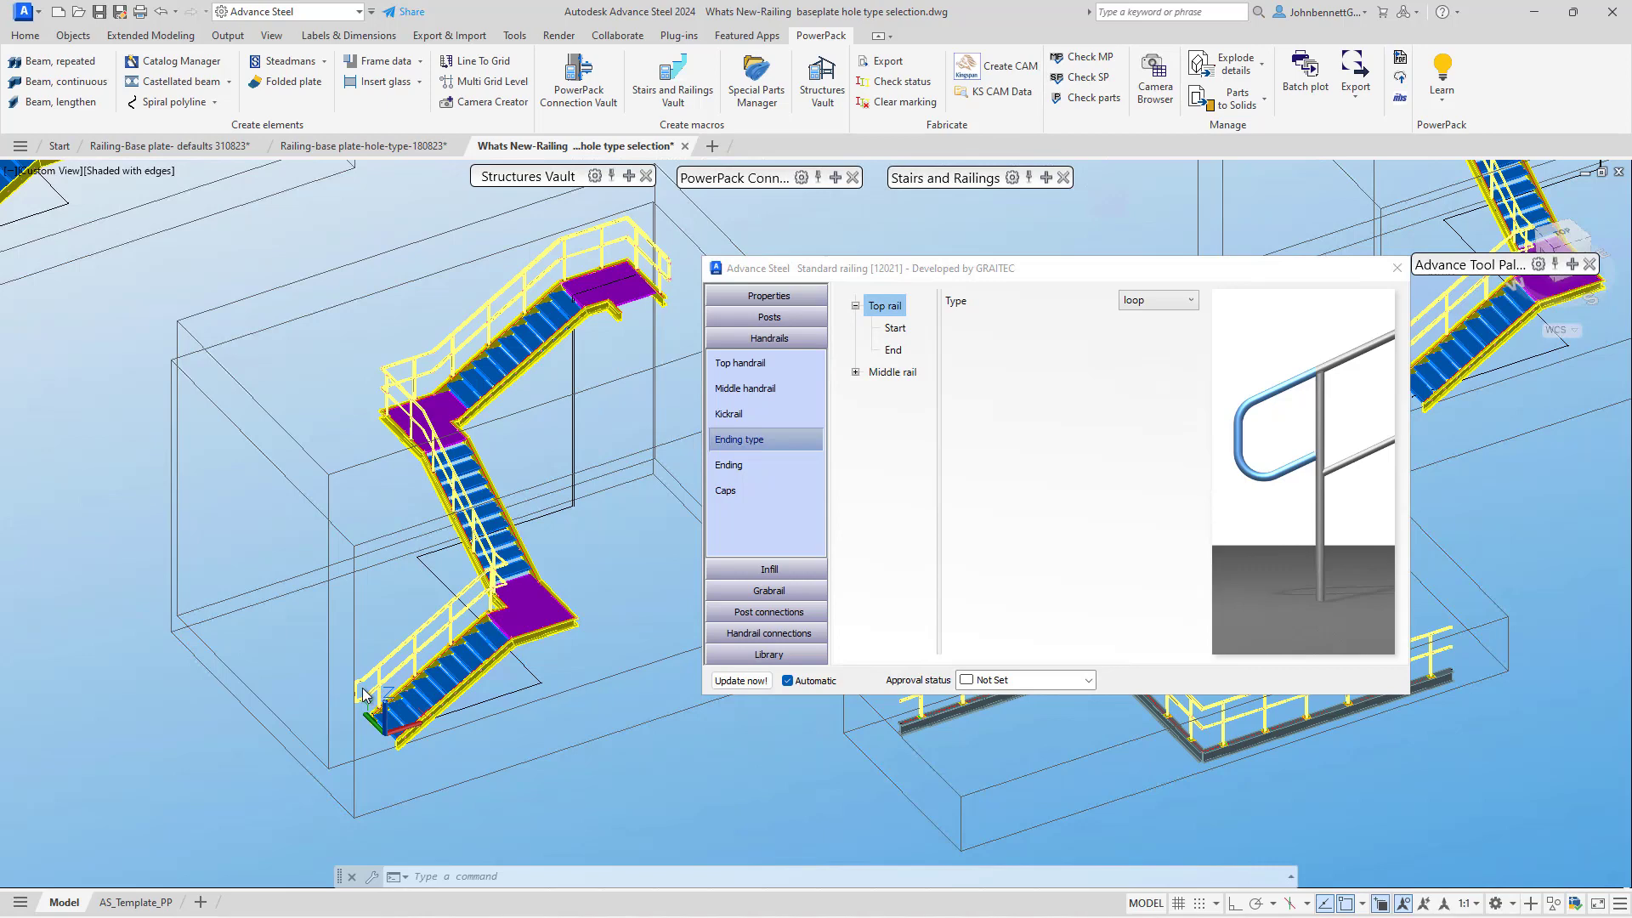
Under Top rail > Start, change the loop type from Horizontal to Along slope.
{"action": "left_click", "coordinate": [737, 465]}
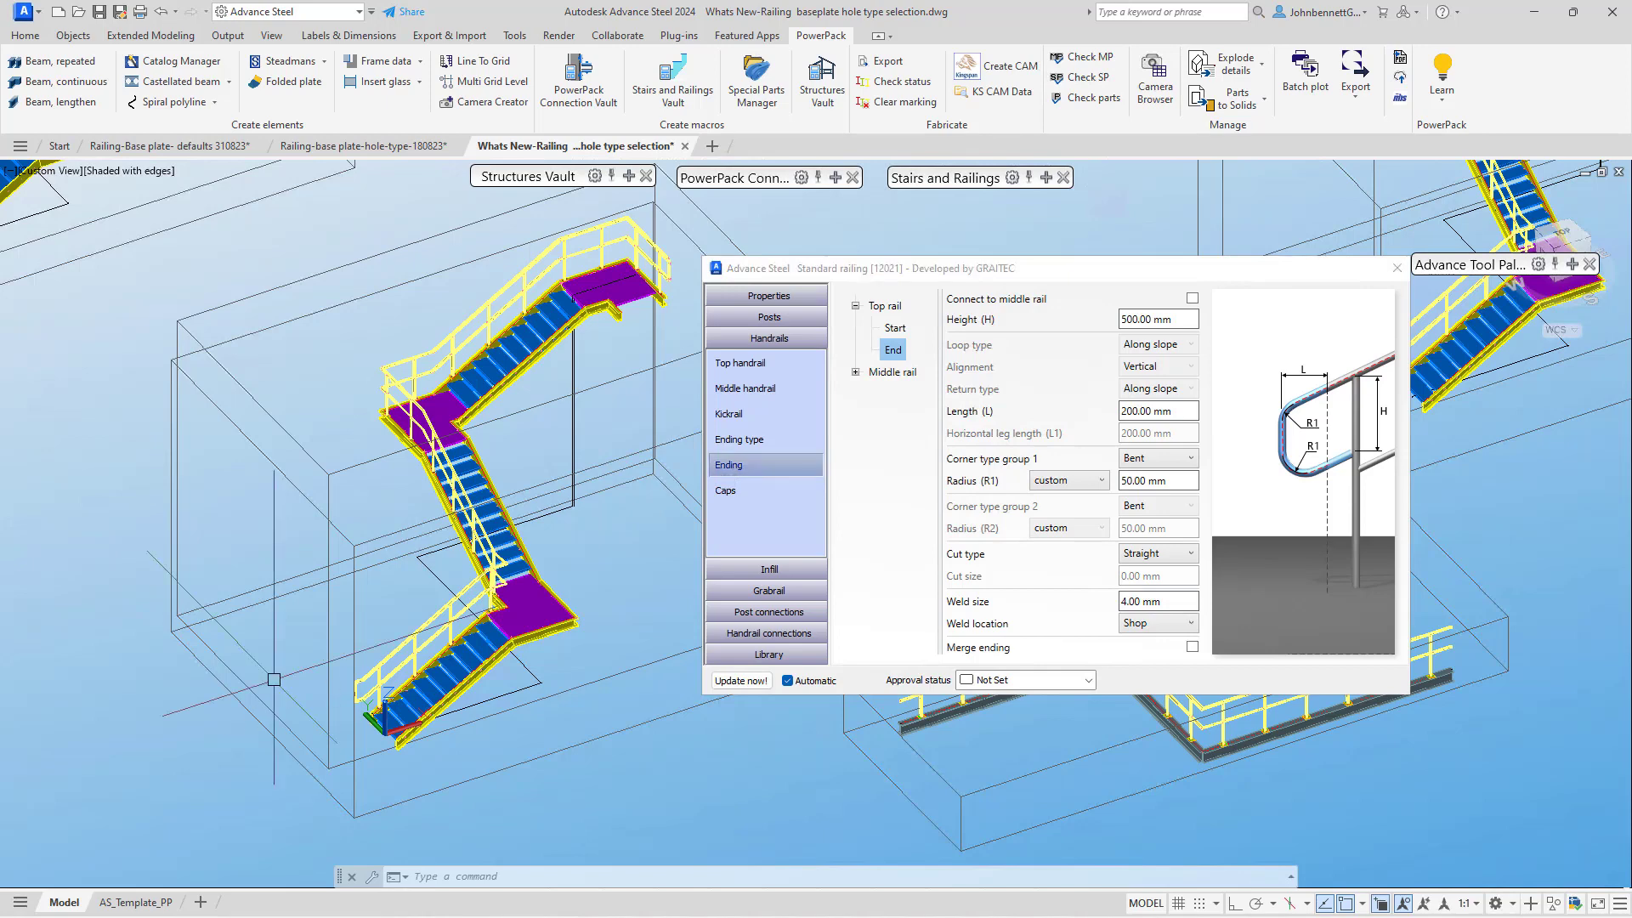
{"action": "scroll", "coordinate": [286, 663], "scroll_direction": "up", "scroll_amount": 5}
{"action": "middle_click_drag", "start_coordinate": [196, 629], "coordinate": [328, 522]}
{"action": "scroll", "coordinate": [328, 522], "scroll_direction": "up", "scroll_amount": 3}
{"action": "left_click", "coordinate": [894, 328]}
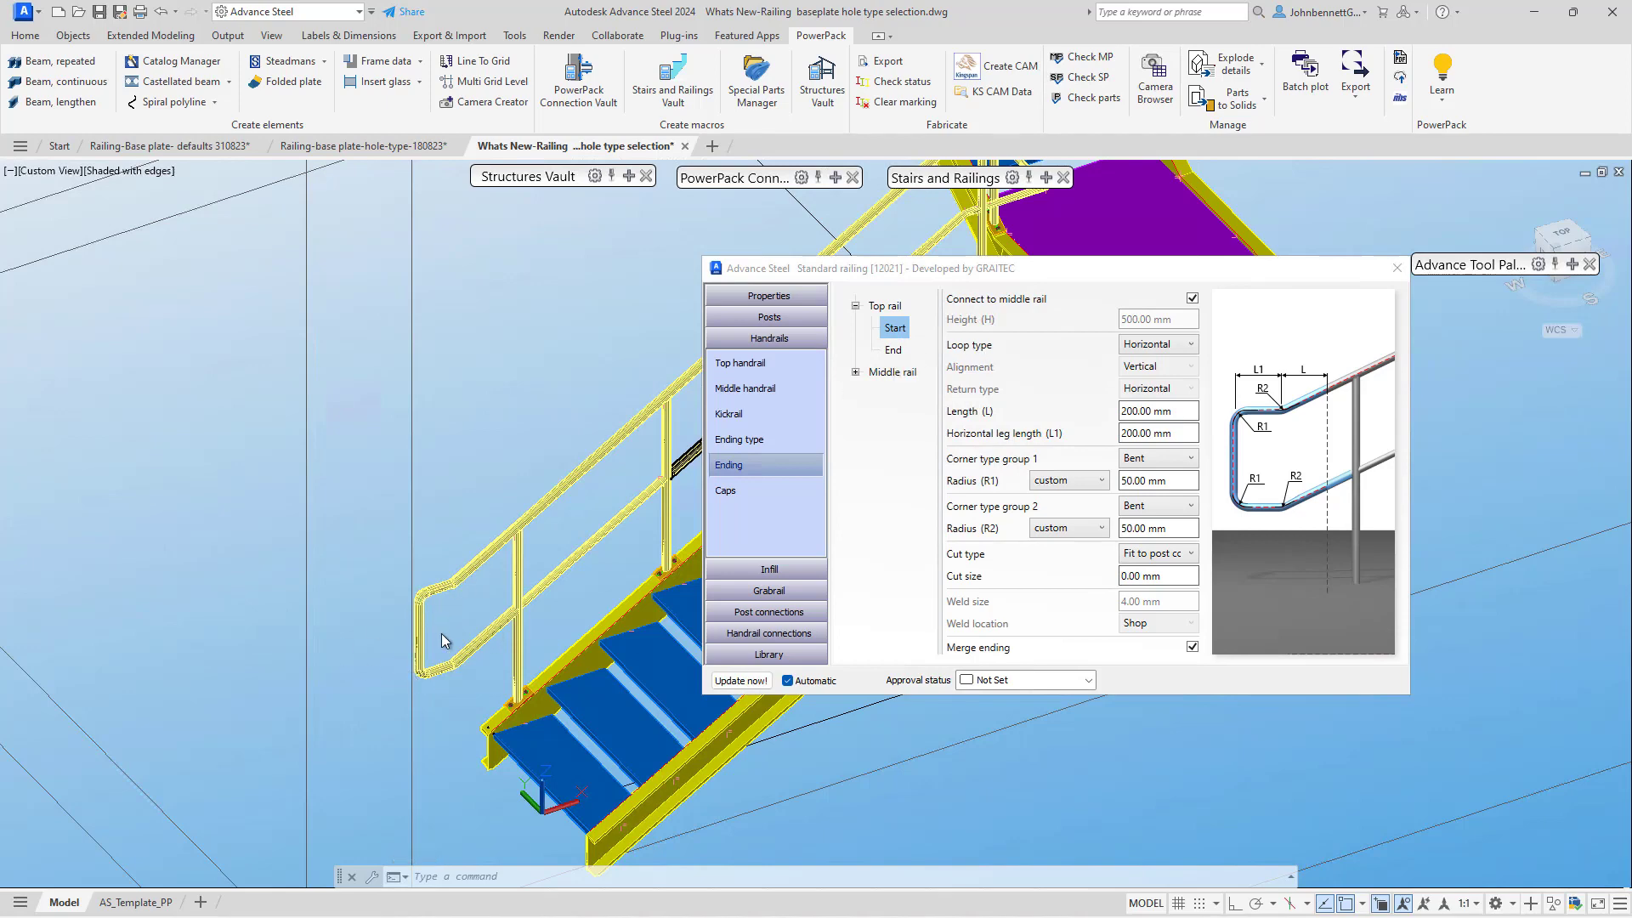
{"action": "scroll", "coordinate": [445, 629], "scroll_direction": "up", "scroll_amount": 5}
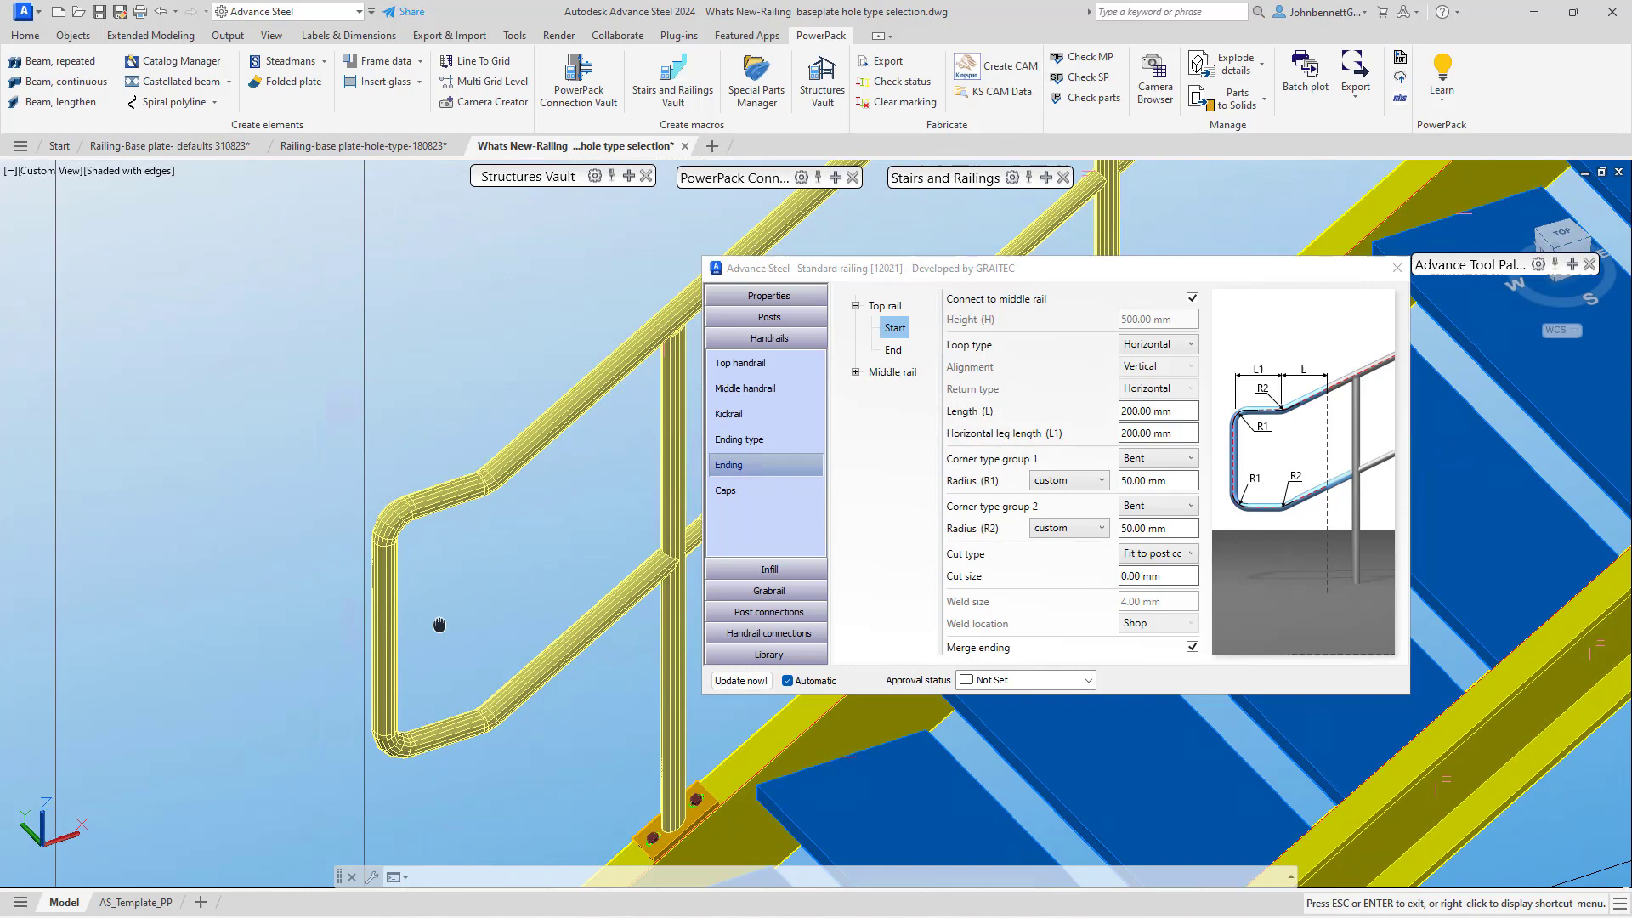
{"action": "left_click", "coordinate": [1163, 349]}
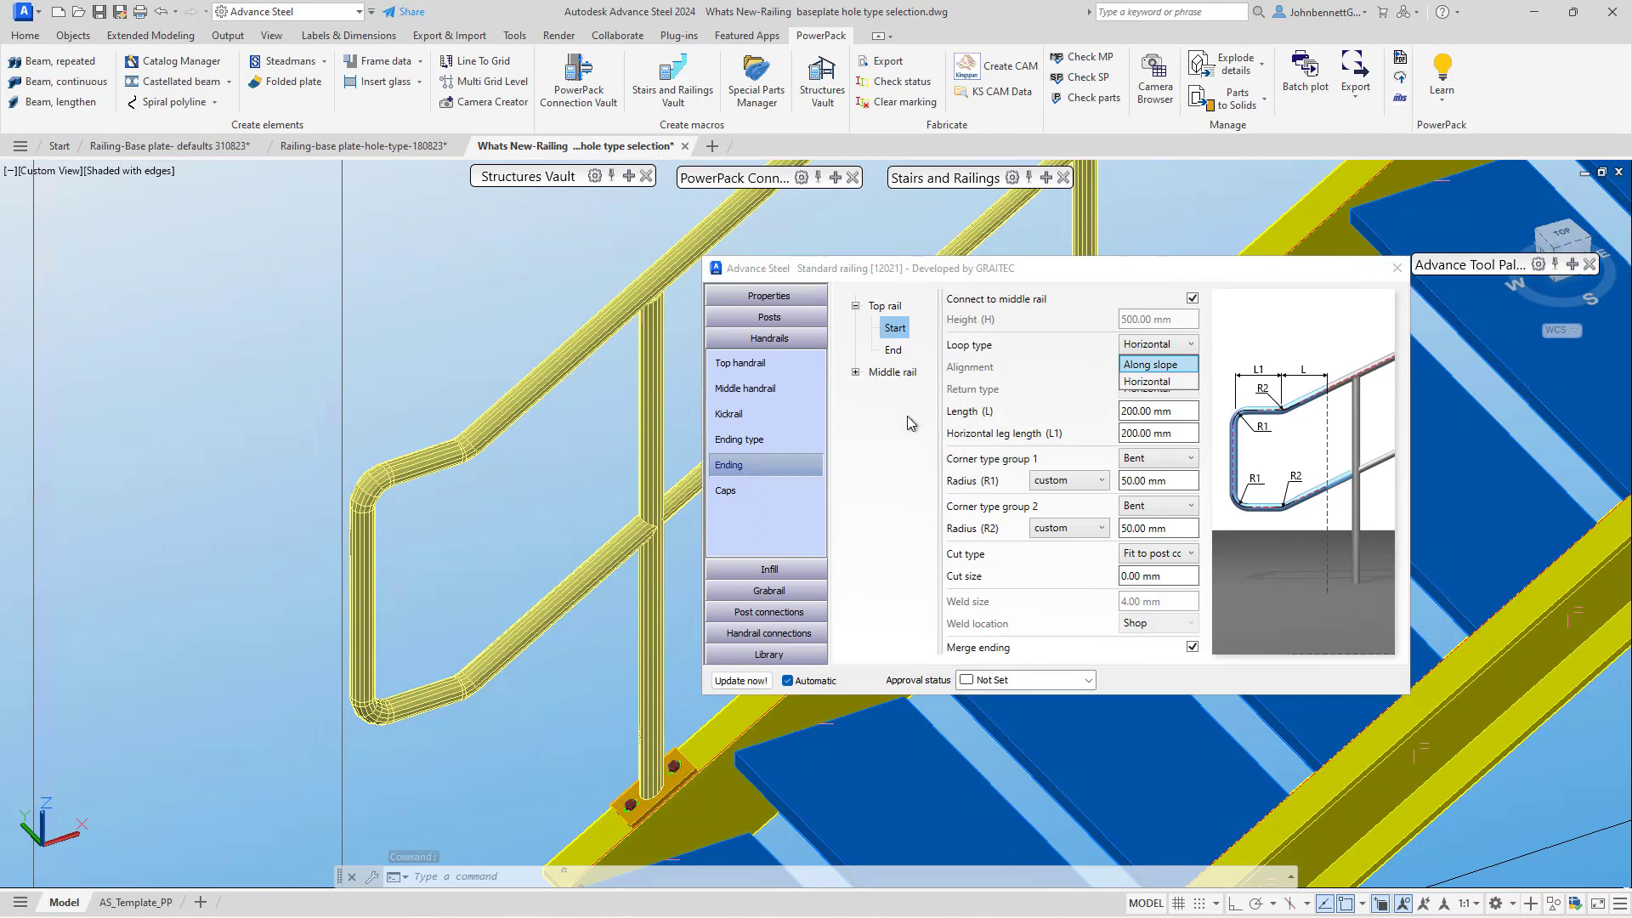
{"action": "key", "text": "Return"}
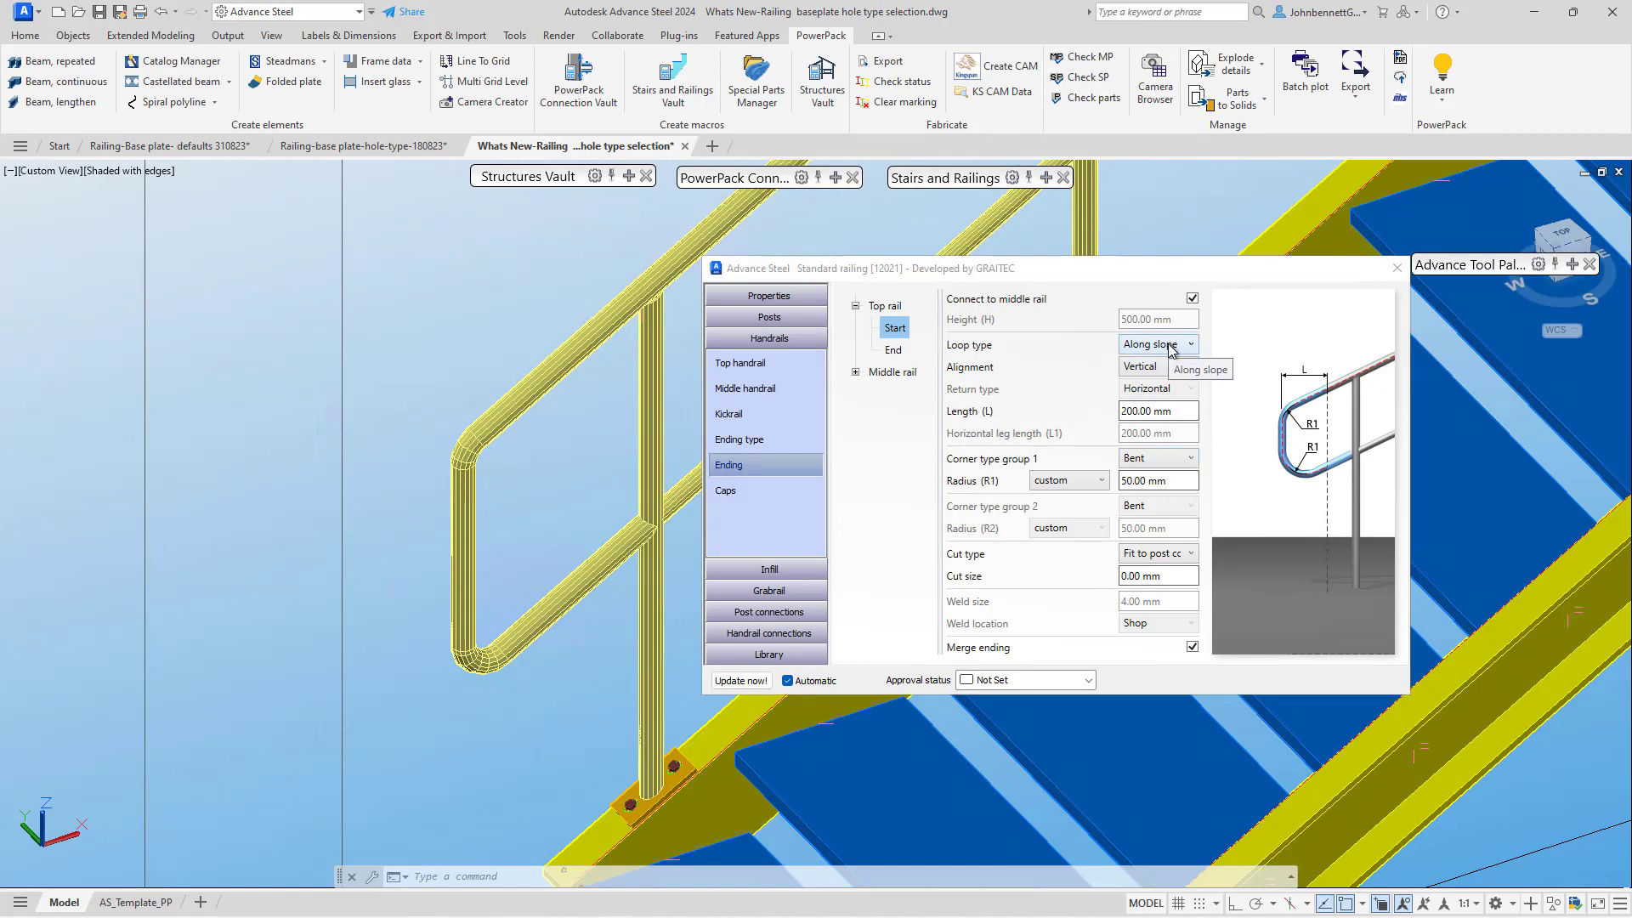
Set the start loop's Corner type group 1 to Miter.
{"action": "left_click", "coordinate": [1180, 459]}
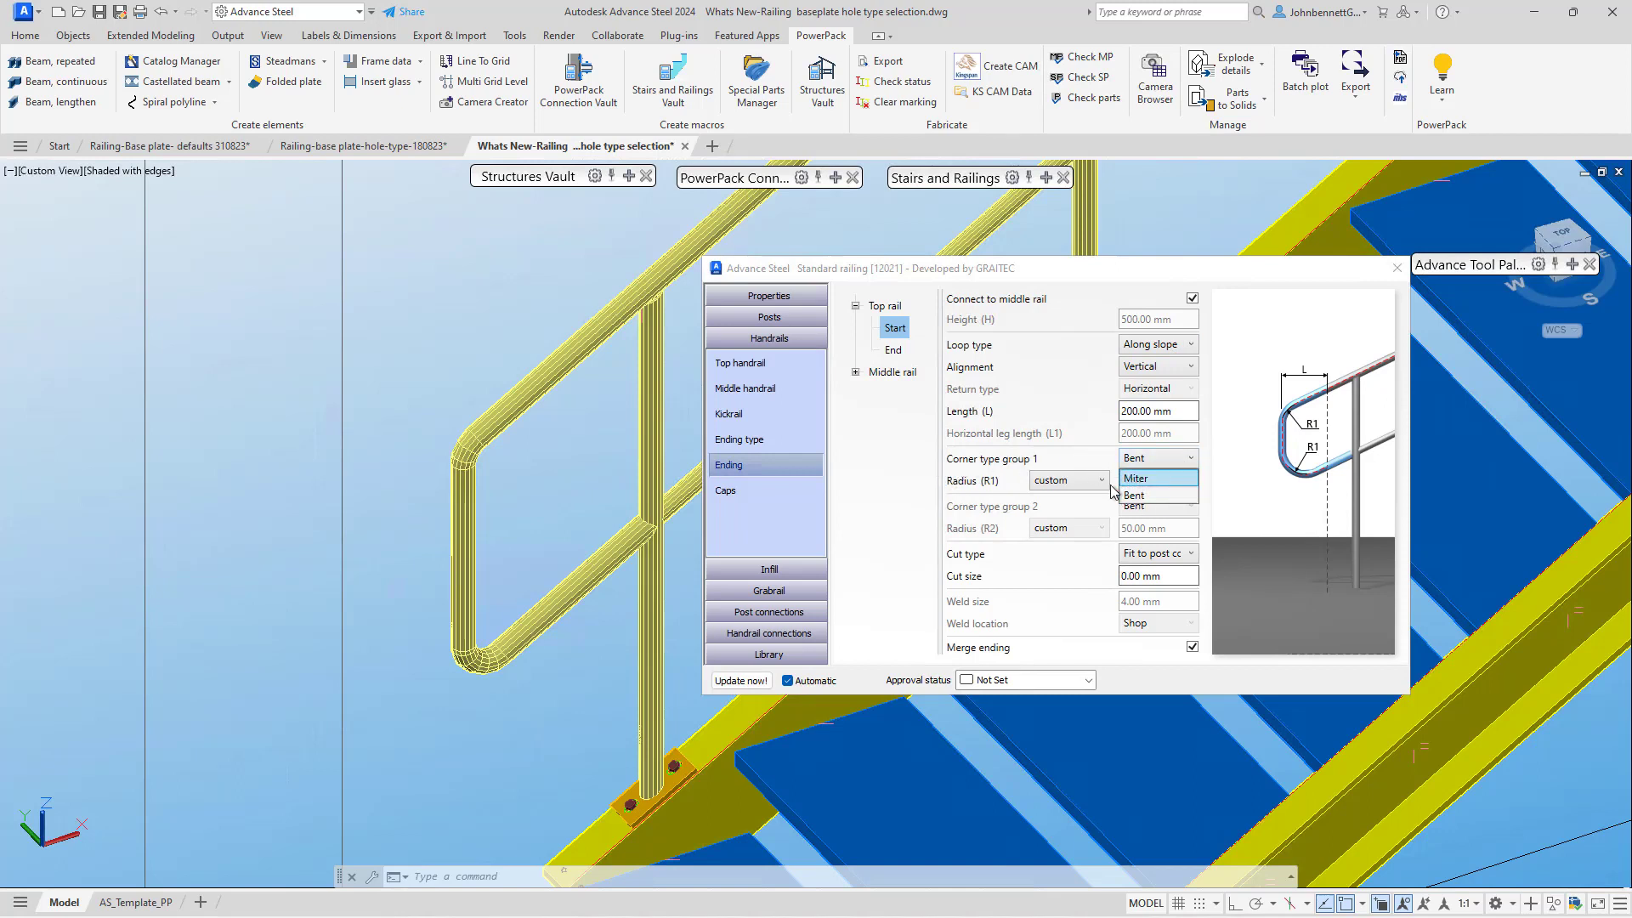
{"action": "left_click", "coordinate": [958, 473]}
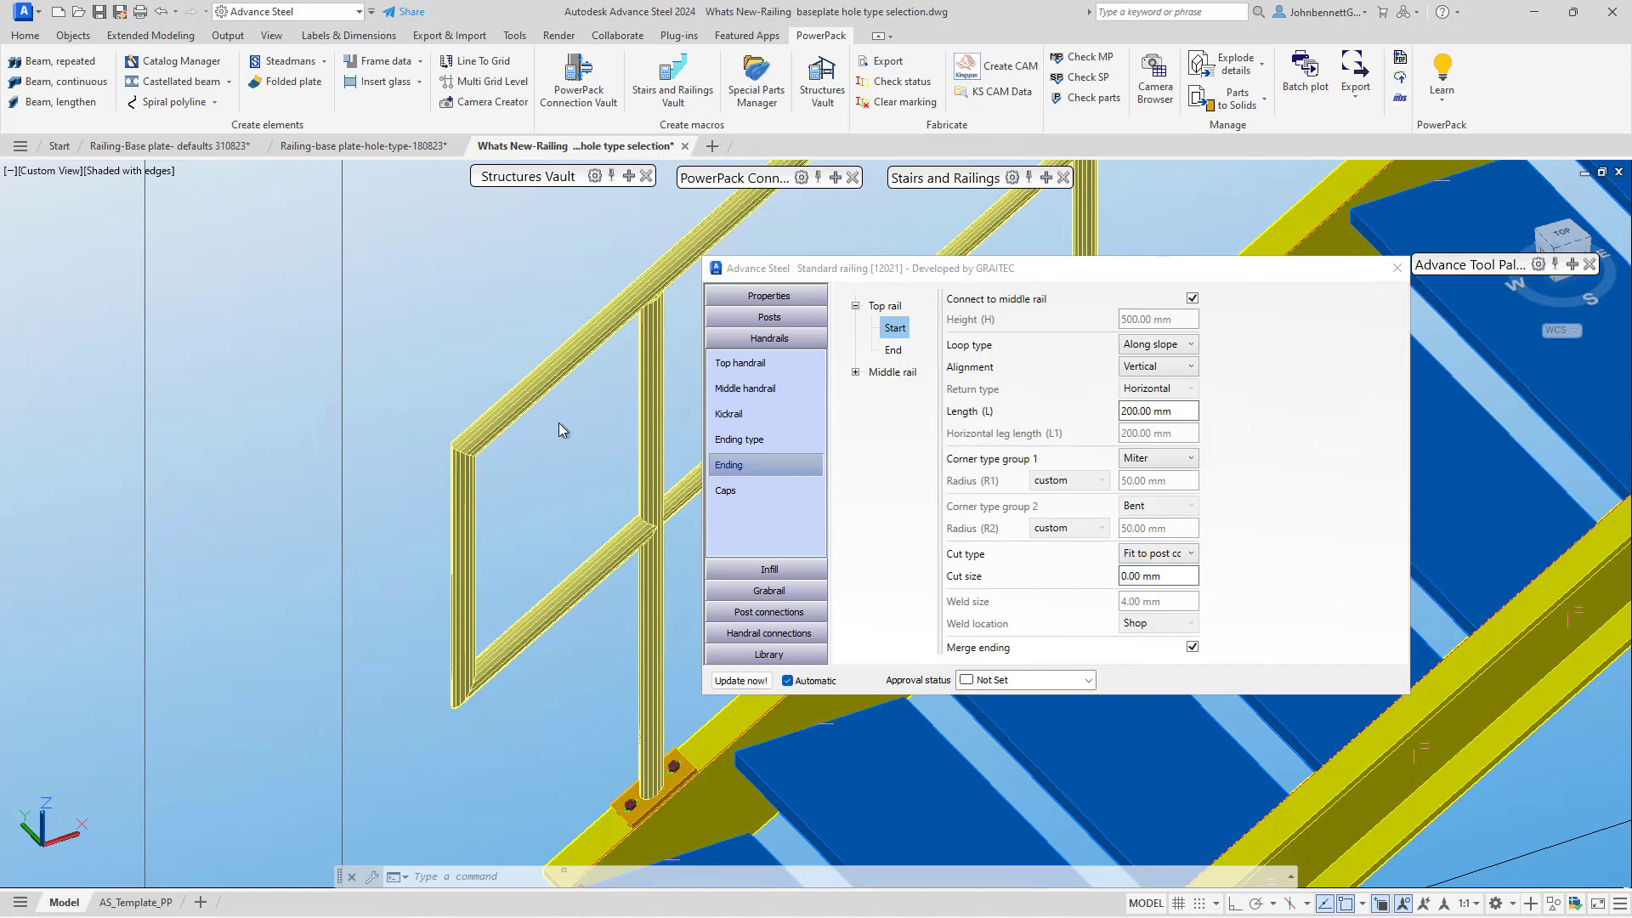
Change the start loop's Loop type from Along slope back to Horizontal.
{"action": "left_click", "coordinate": [1148, 348]}
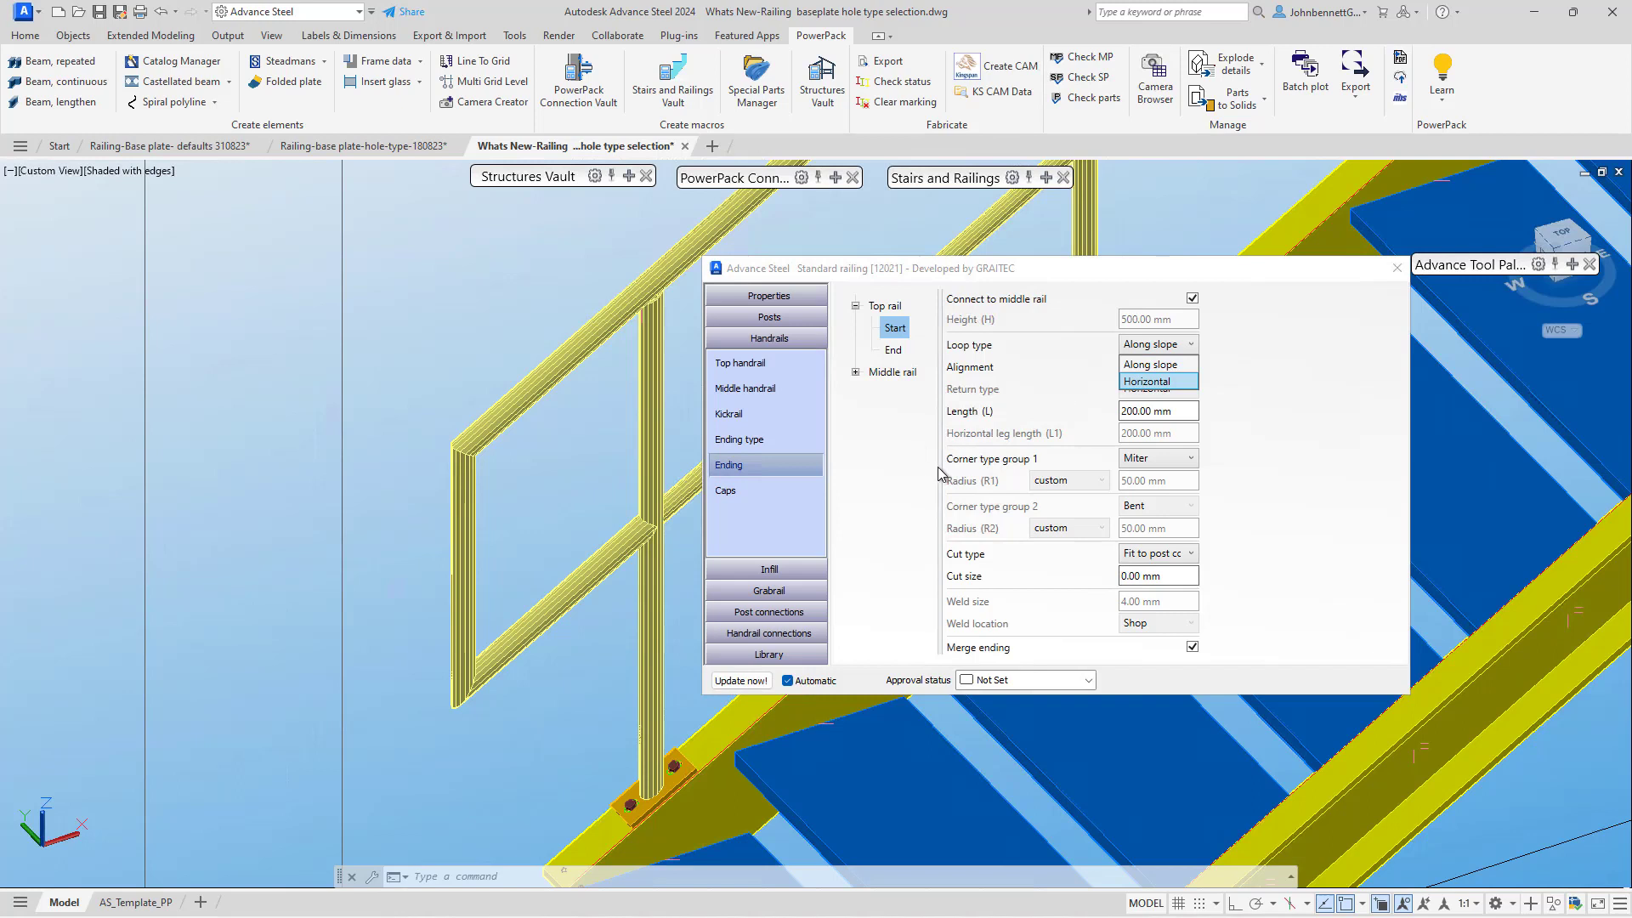
{"action": "key", "text": "Return"}
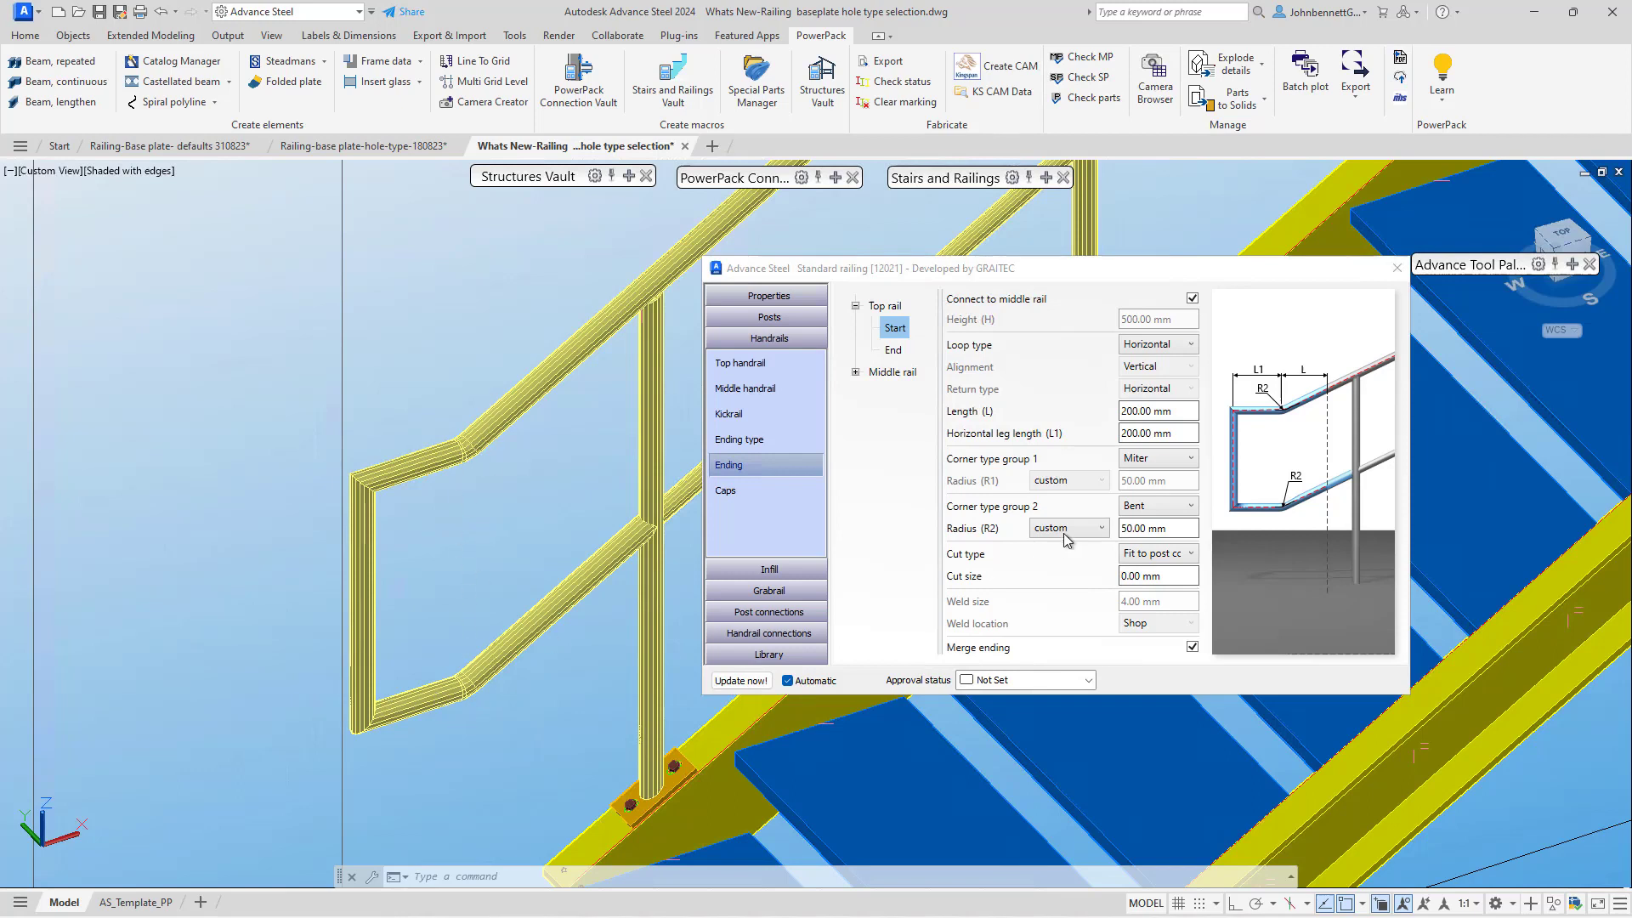
{"action": "left_click", "coordinate": [1138, 509]}
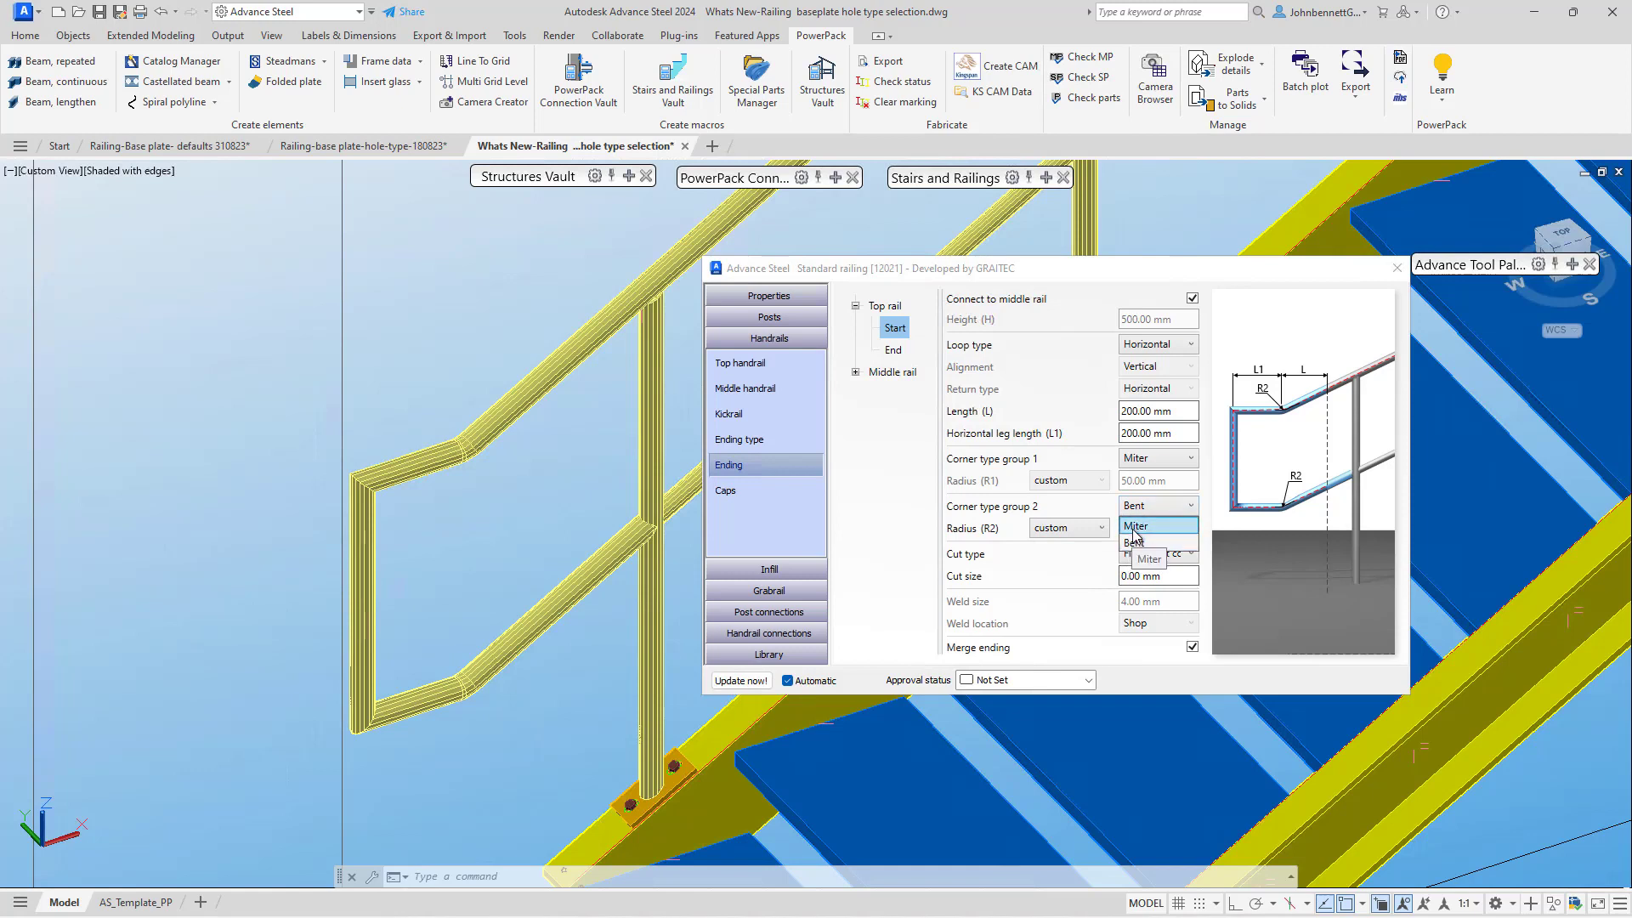
Set Corner type group 2 to Miter, briefly comparing it against Bent.
{"action": "left_click", "coordinate": [1060, 556]}
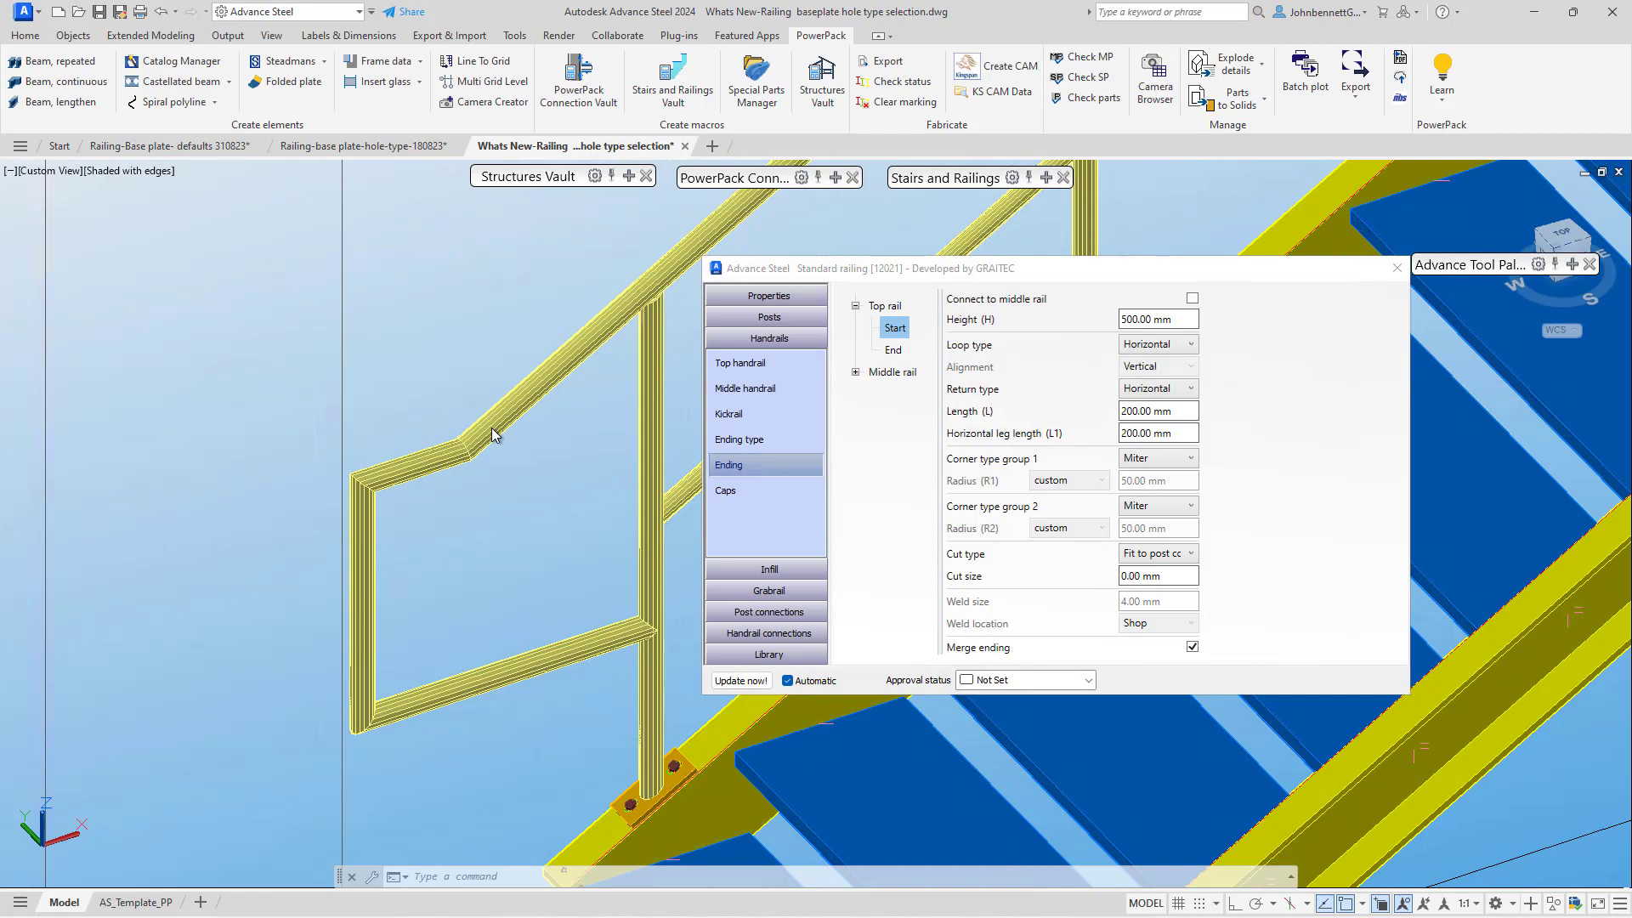
{"action": "left_click", "coordinate": [1176, 509]}
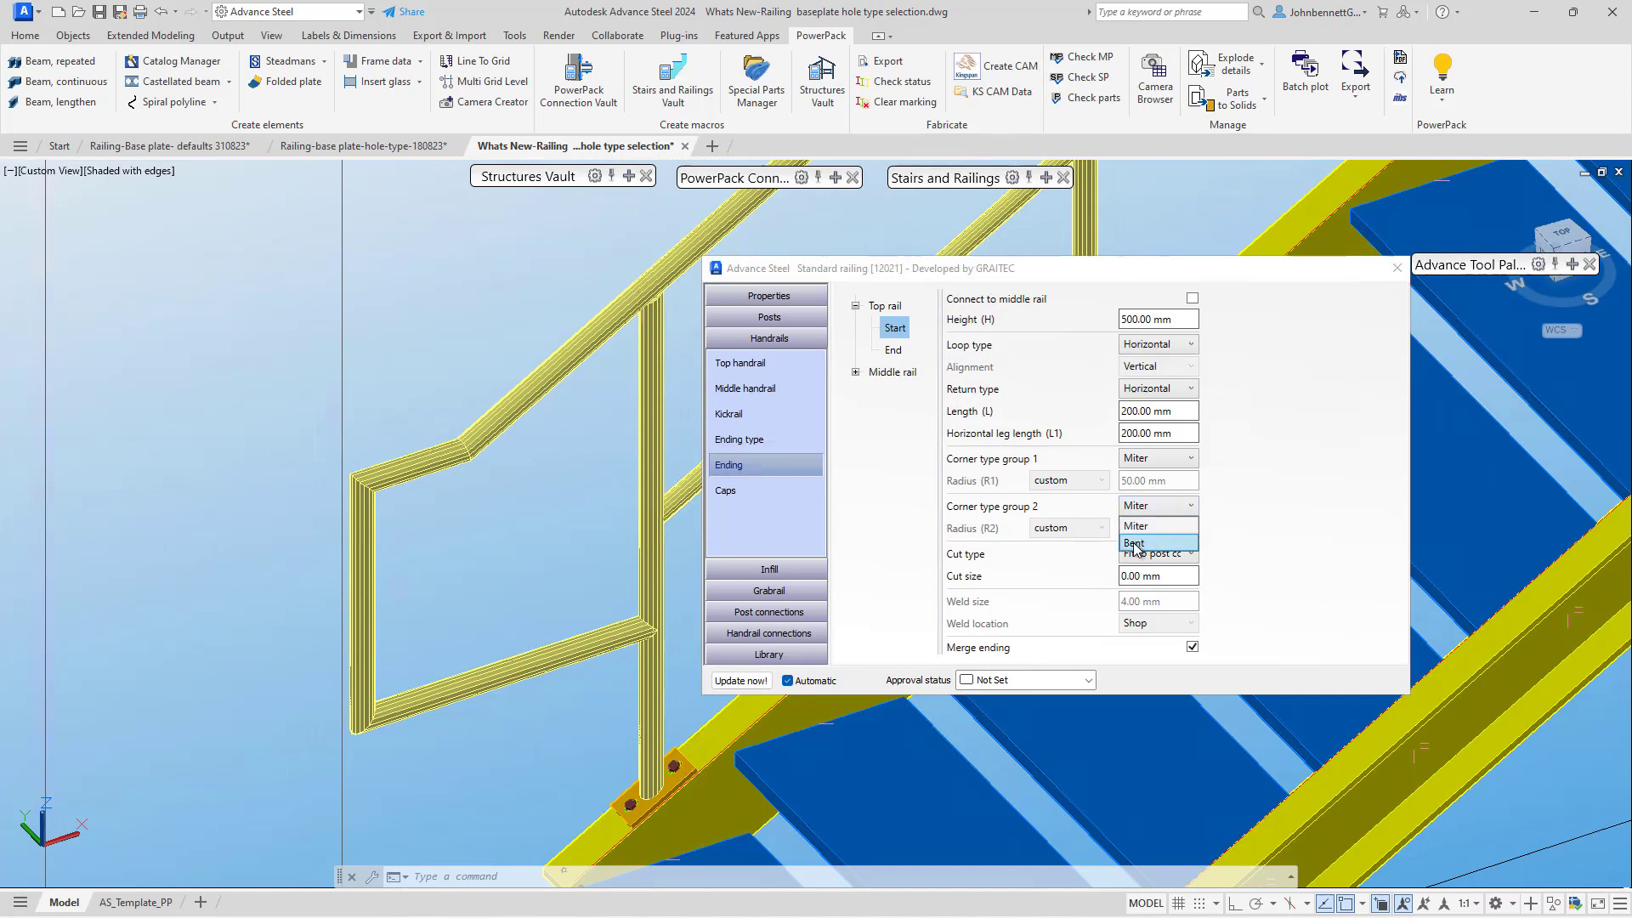
{"action": "left_click", "coordinate": [1128, 545]}
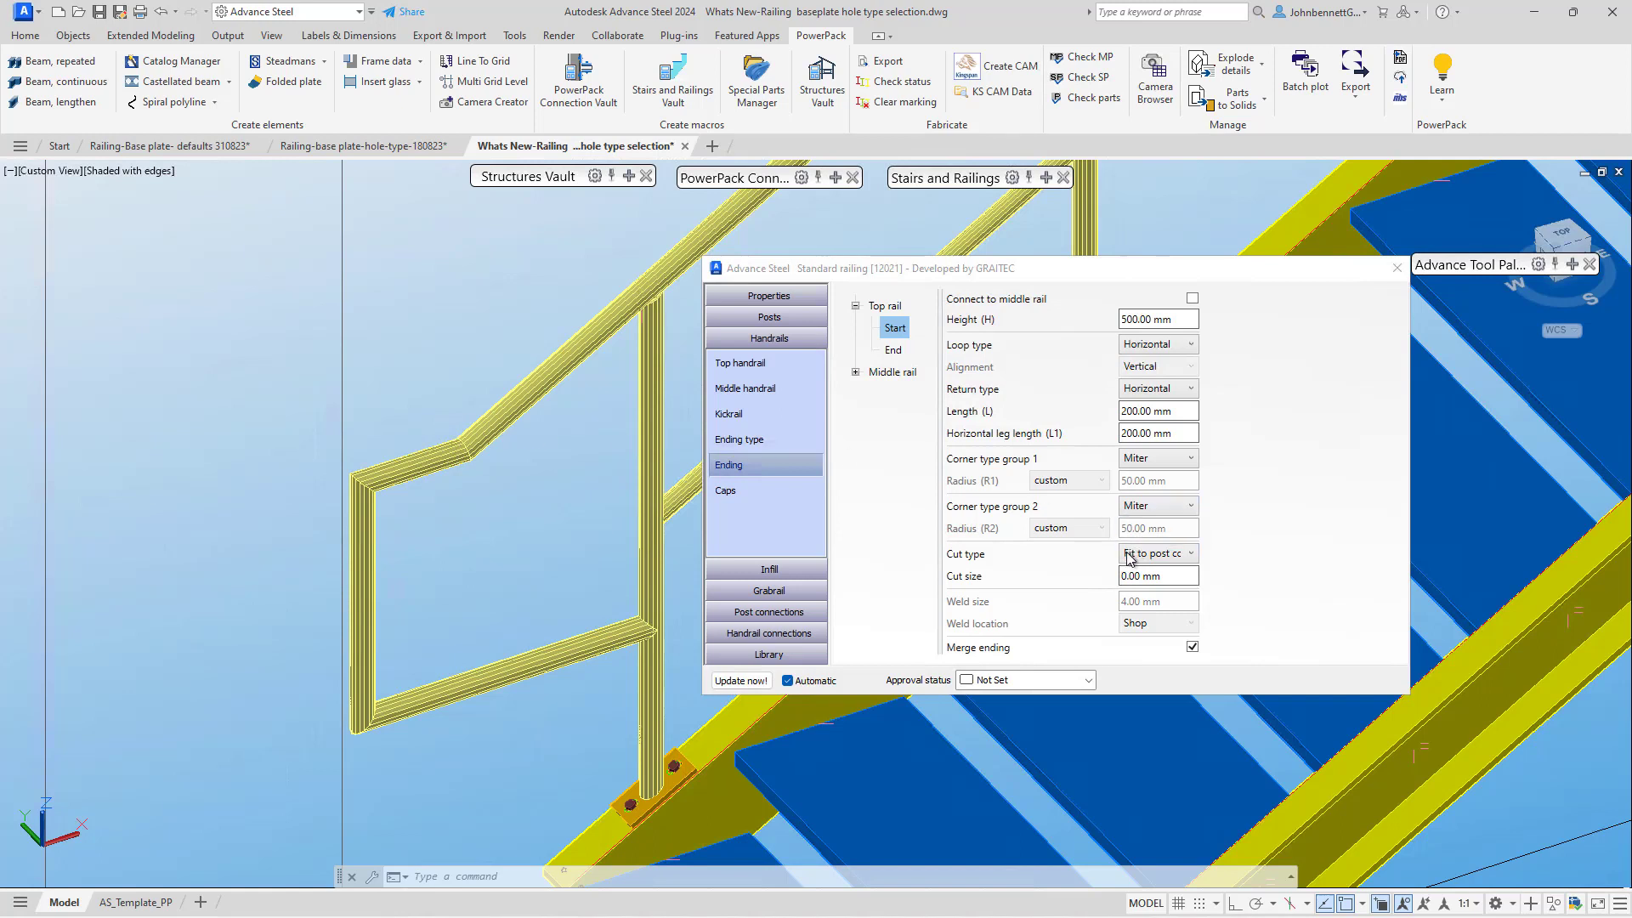
{"action": "left_click", "coordinate": [1149, 515]}
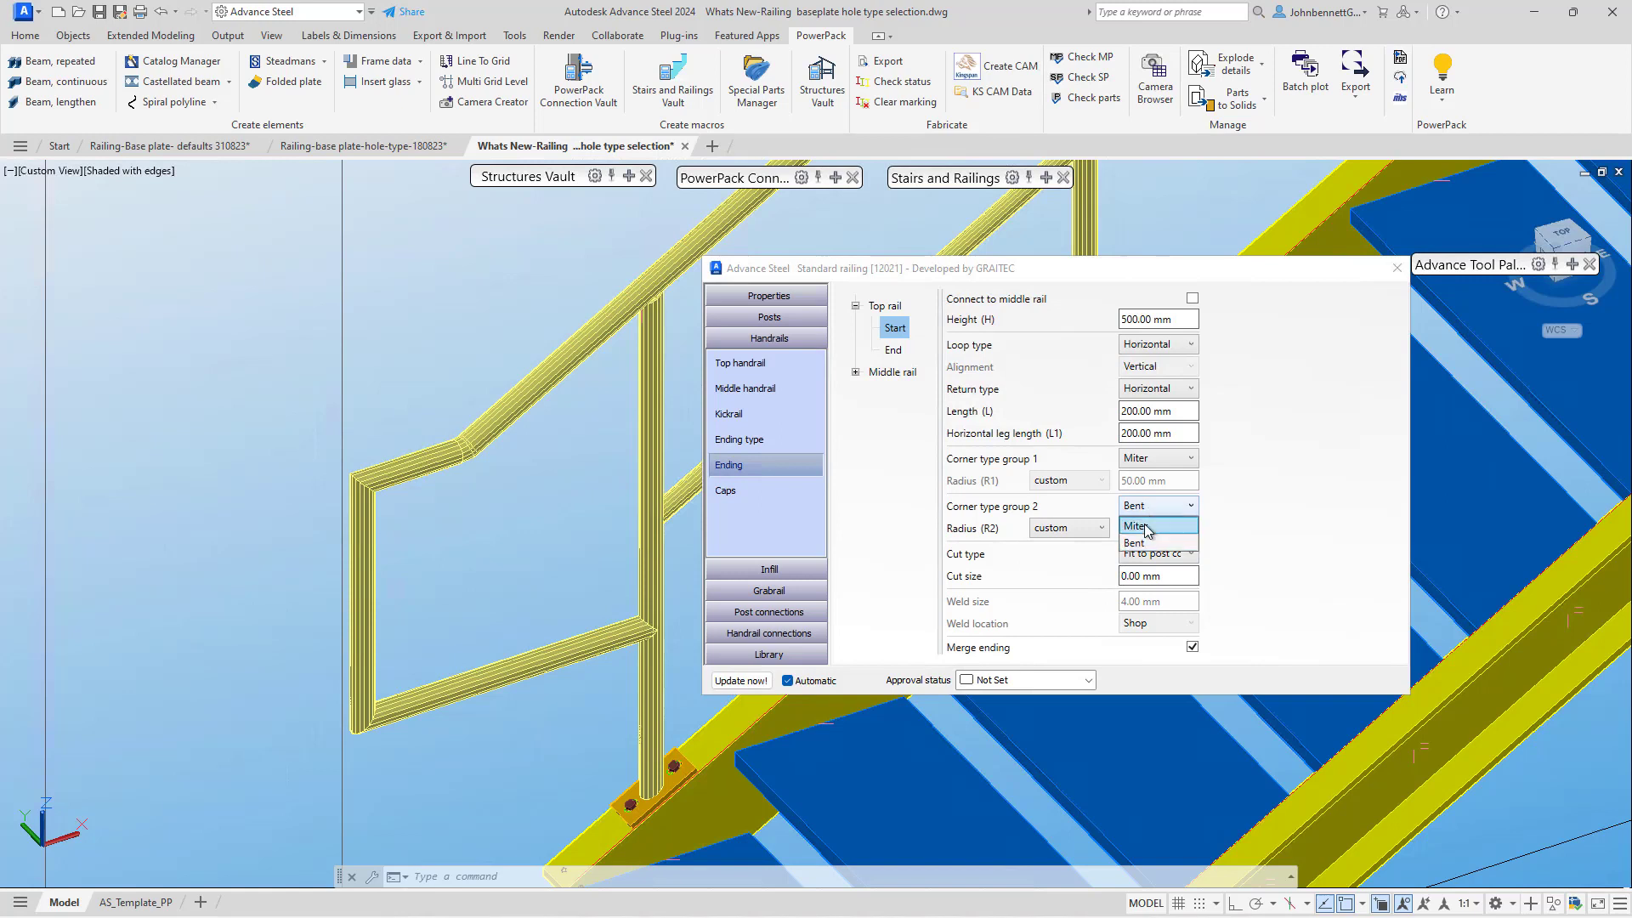
{"action": "left_click", "coordinate": [1001, 627]}
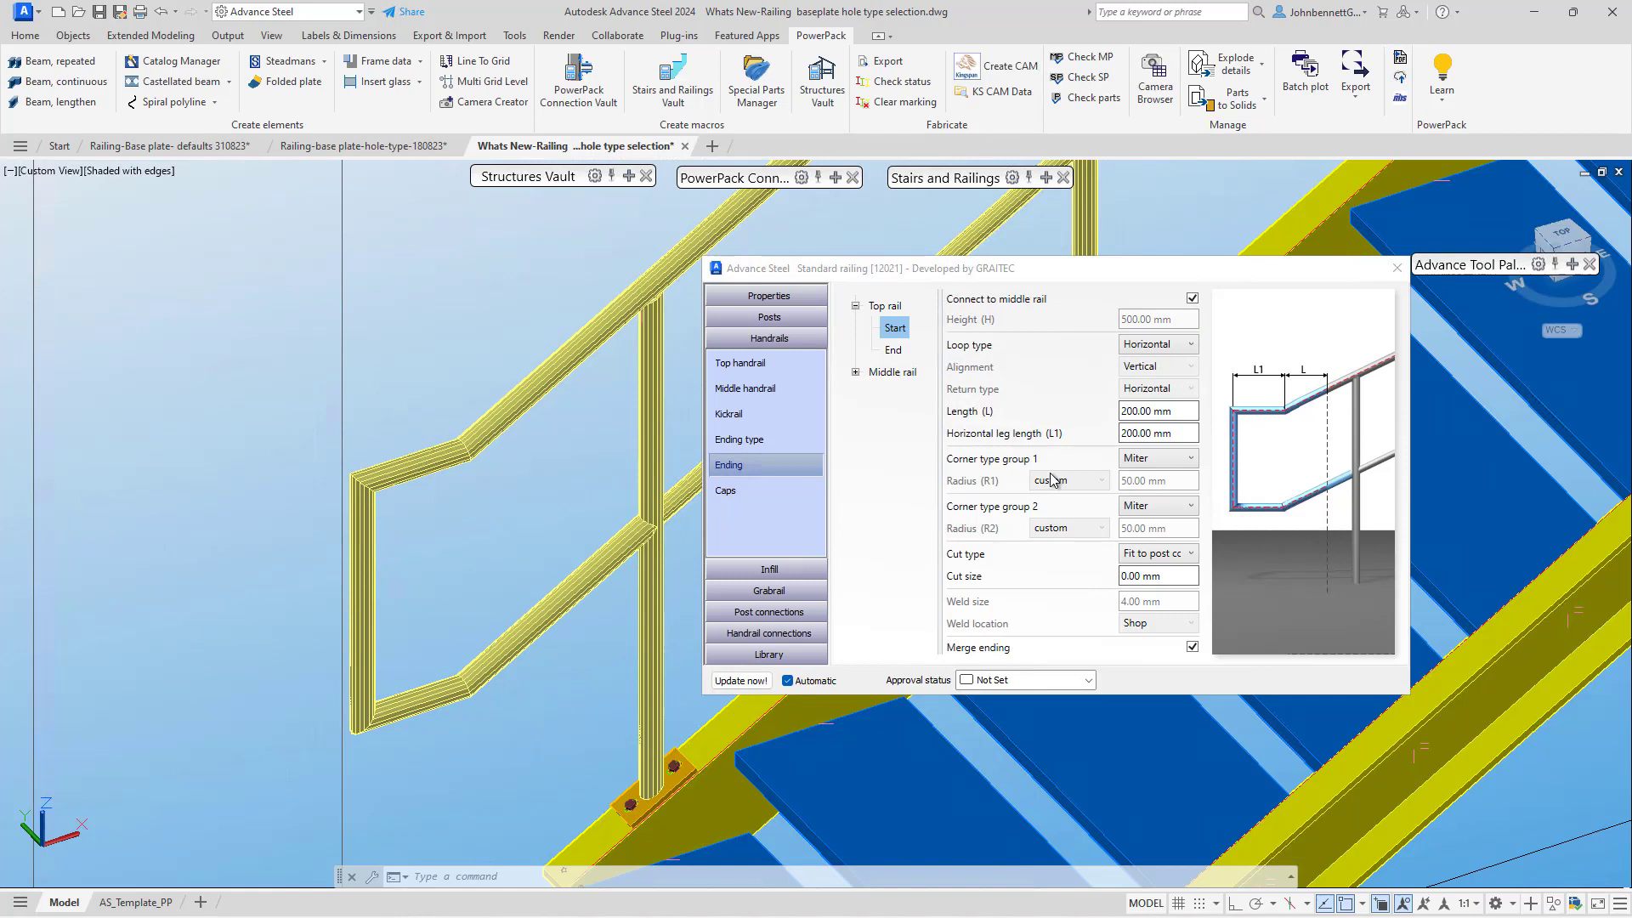
Set the start loop to Along slope with Perpendicular alignment.
{"action": "left_click", "coordinate": [1161, 344]}
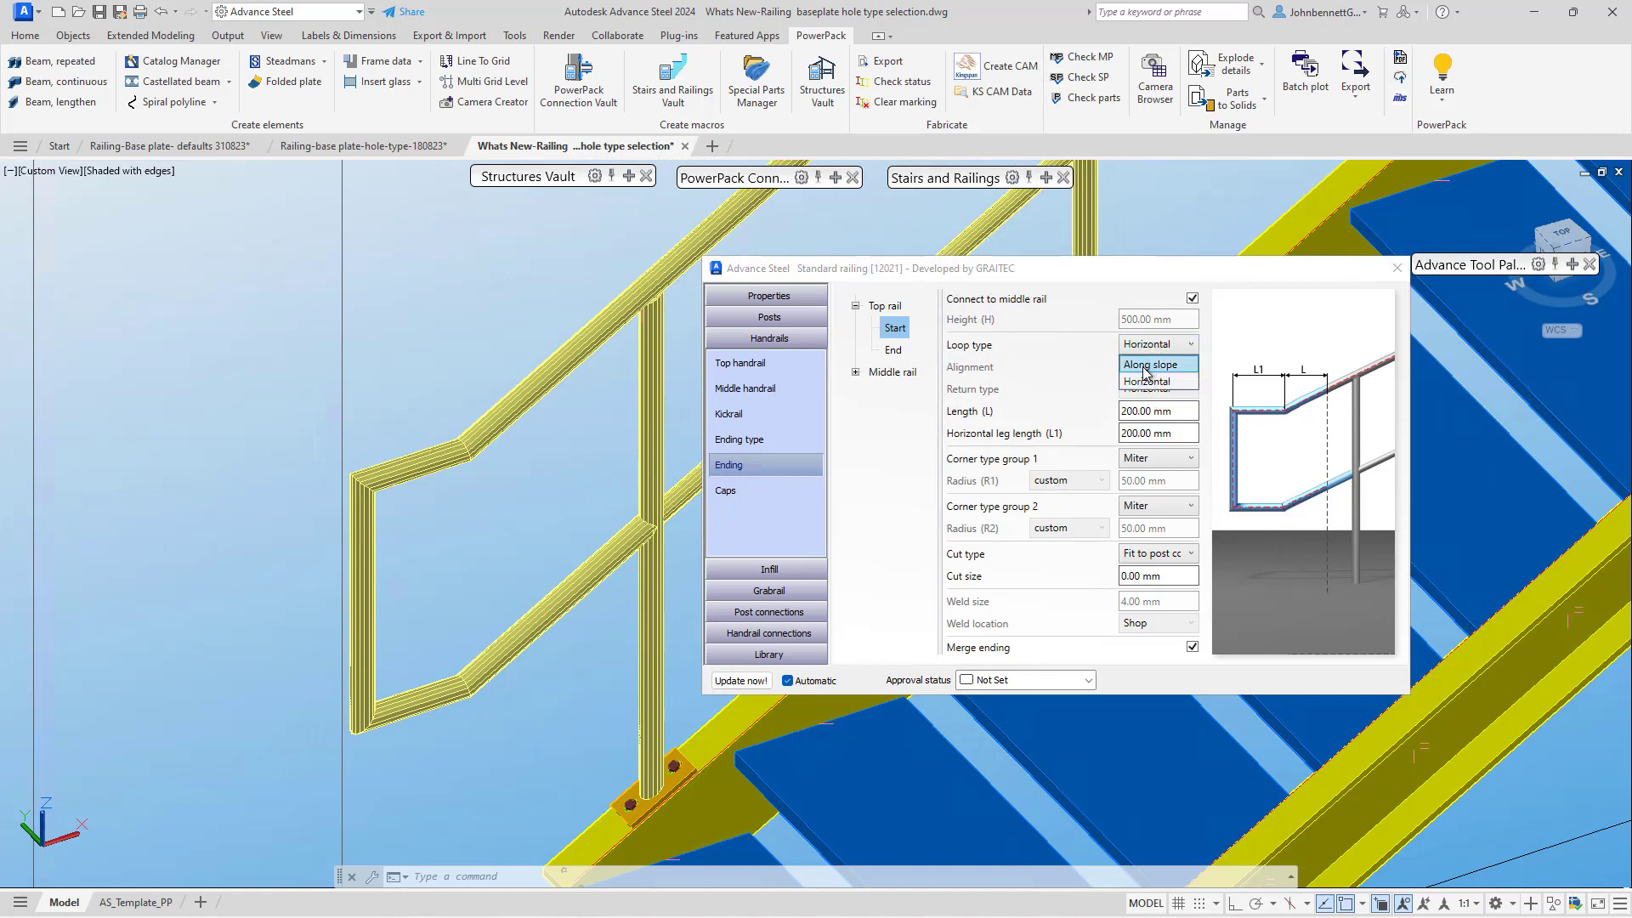
{"action": "key", "text": "Return"}
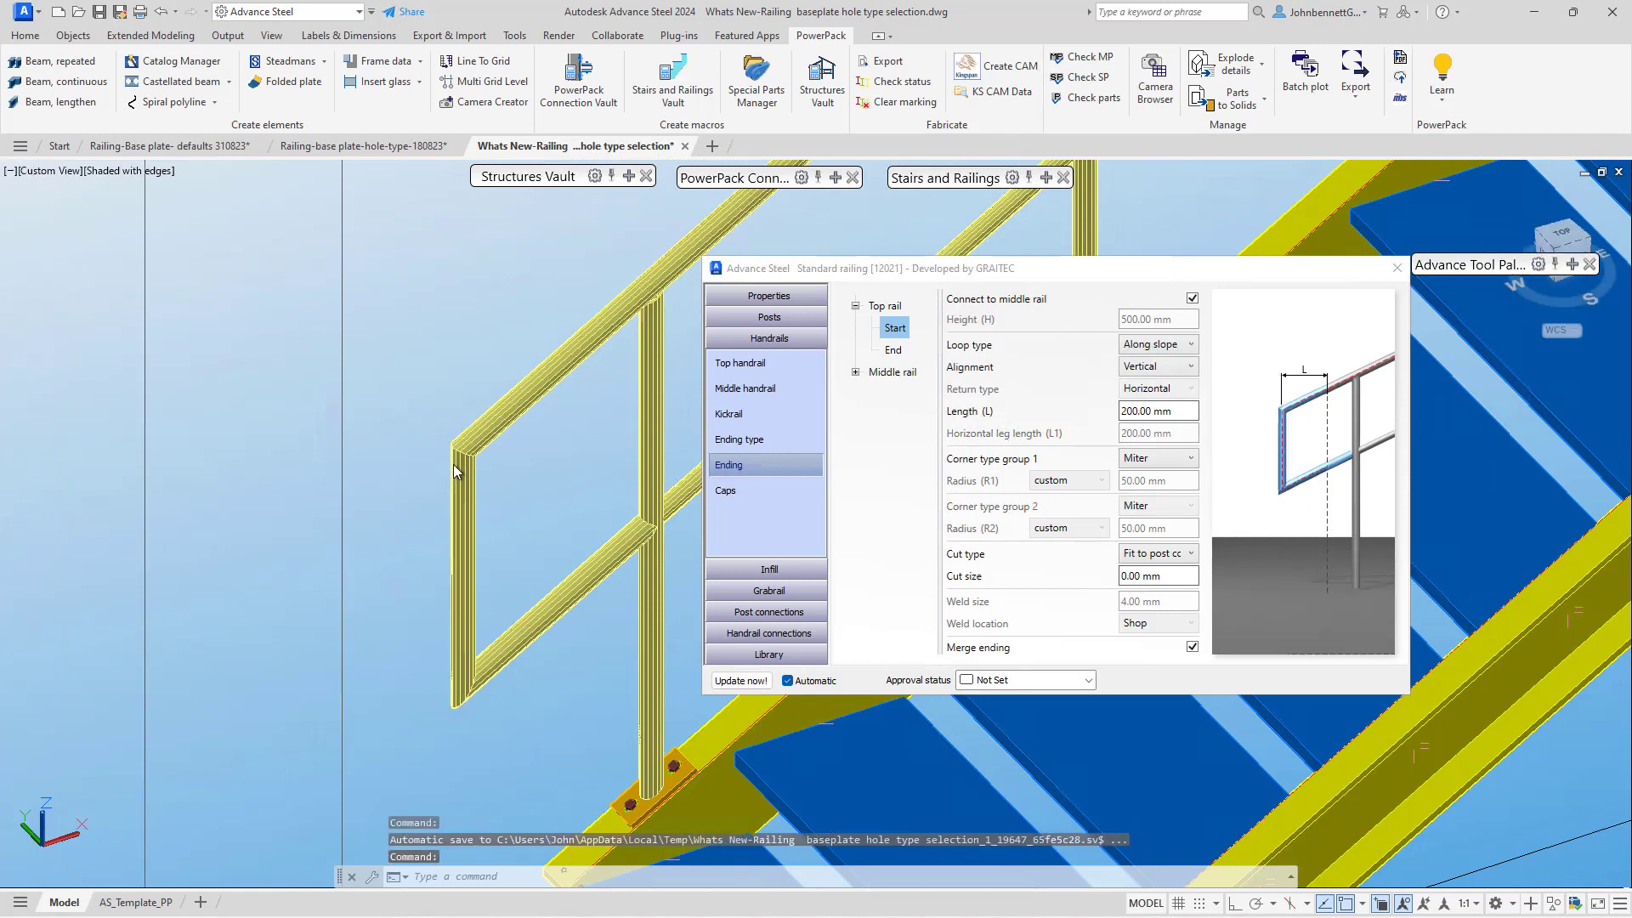
{"action": "left_click", "coordinate": [1164, 367]}
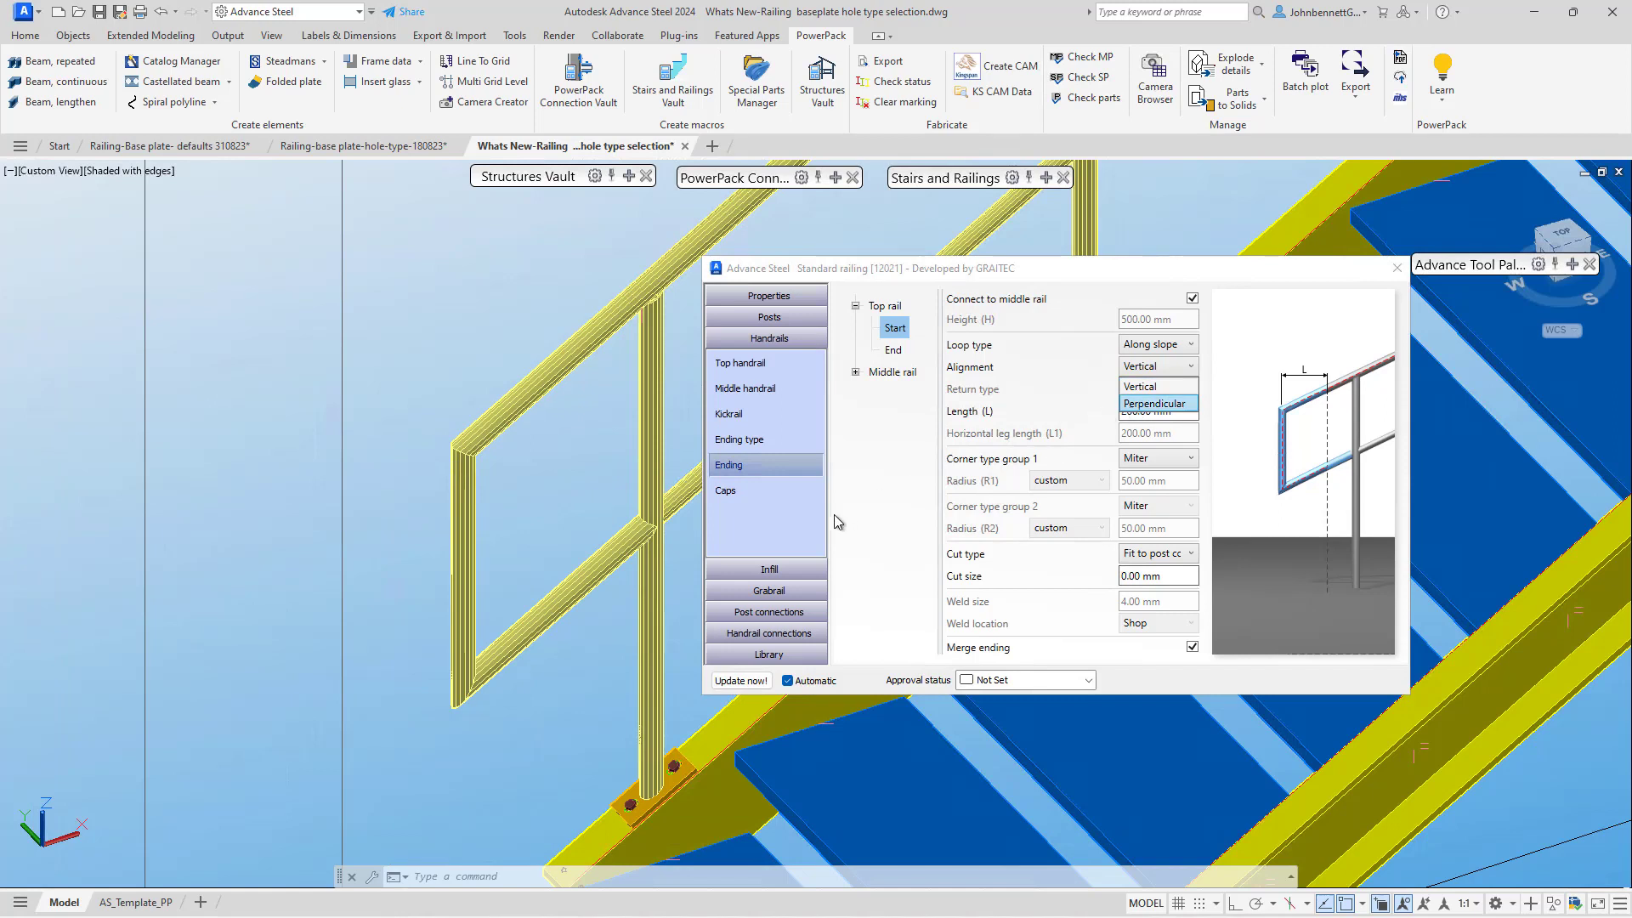
{"action": "key", "text": "Return"}
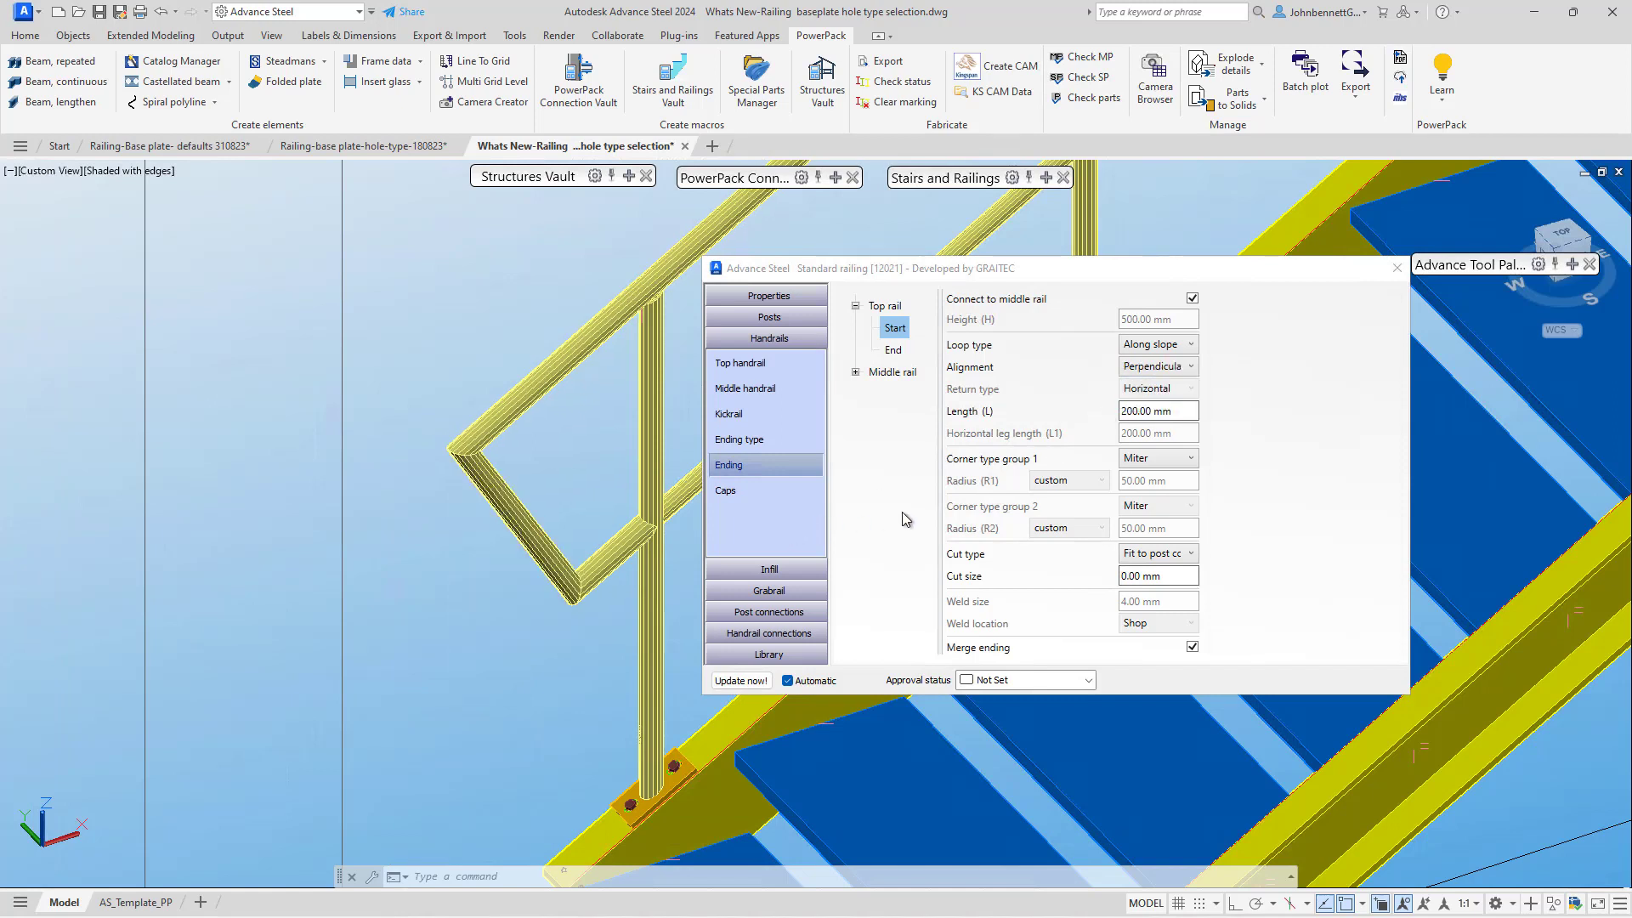
Try Bent for Corner type group 1, then return it to Miter.
{"action": "left_click", "coordinate": [1179, 461]}
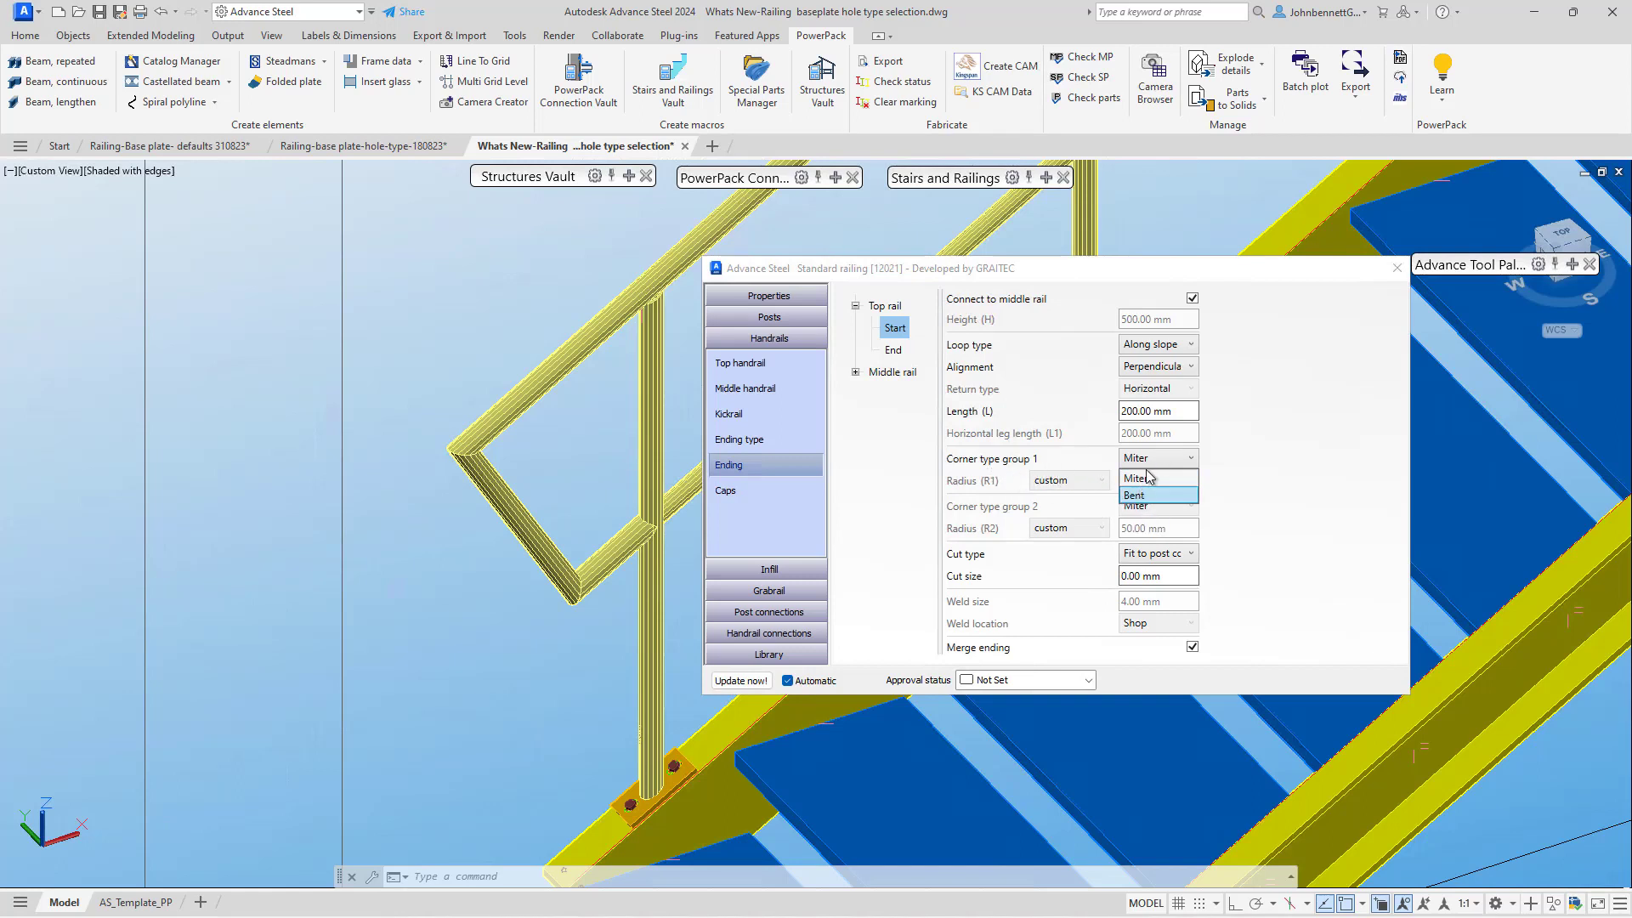
{"action": "left_click", "coordinate": [1141, 495]}
{"action": "left_click", "coordinate": [1149, 461]}
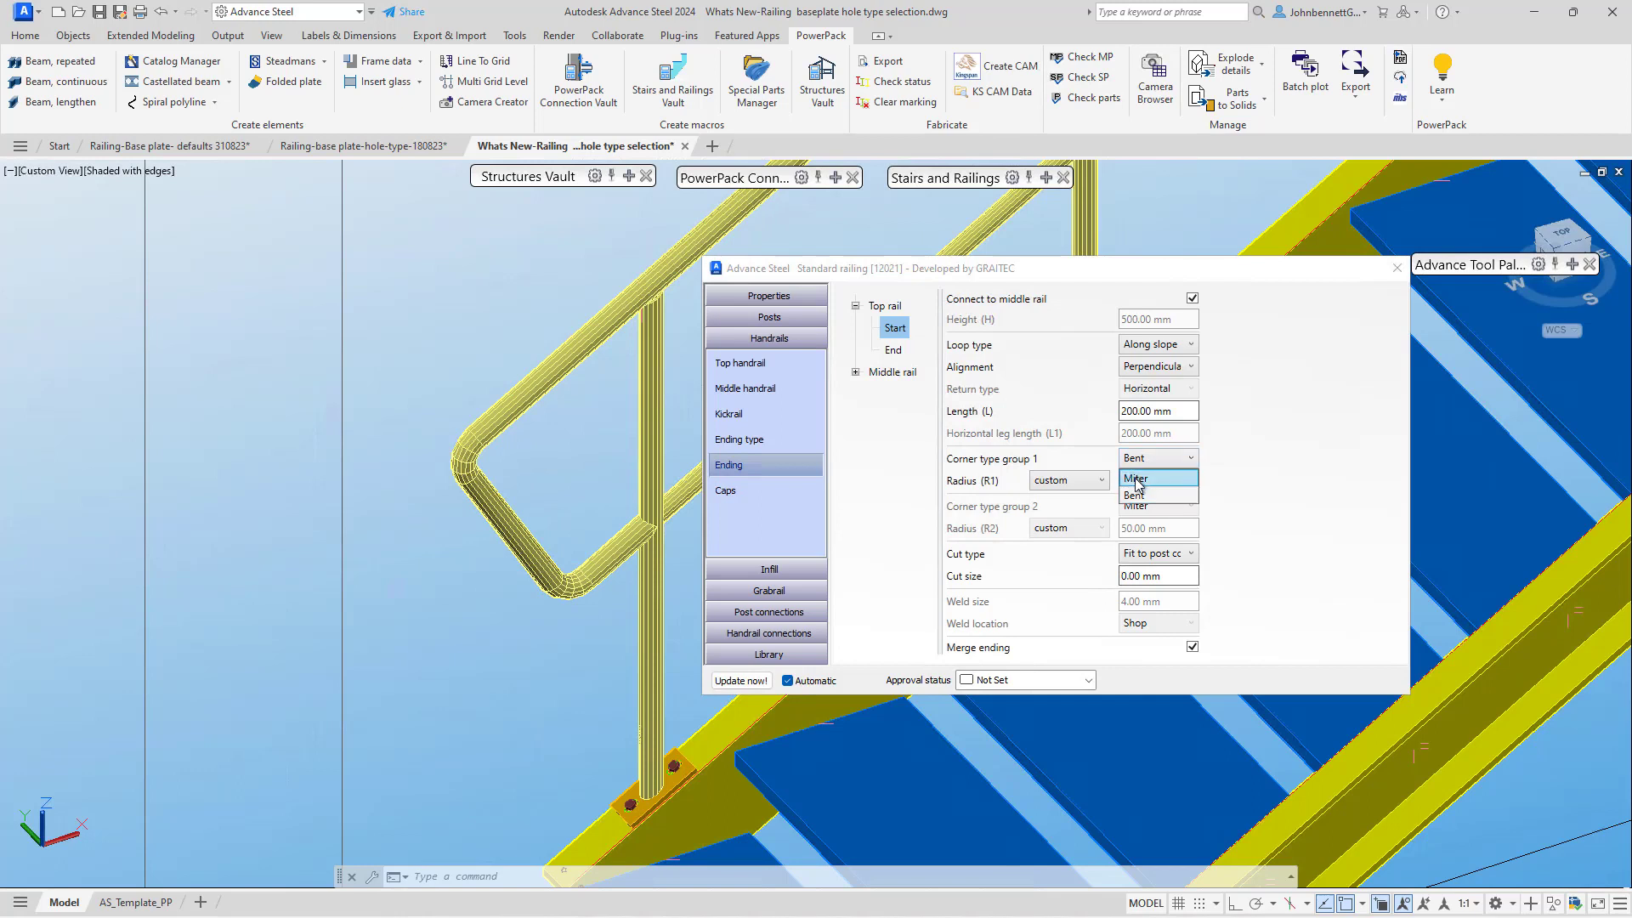
{"action": "key", "text": "Return"}
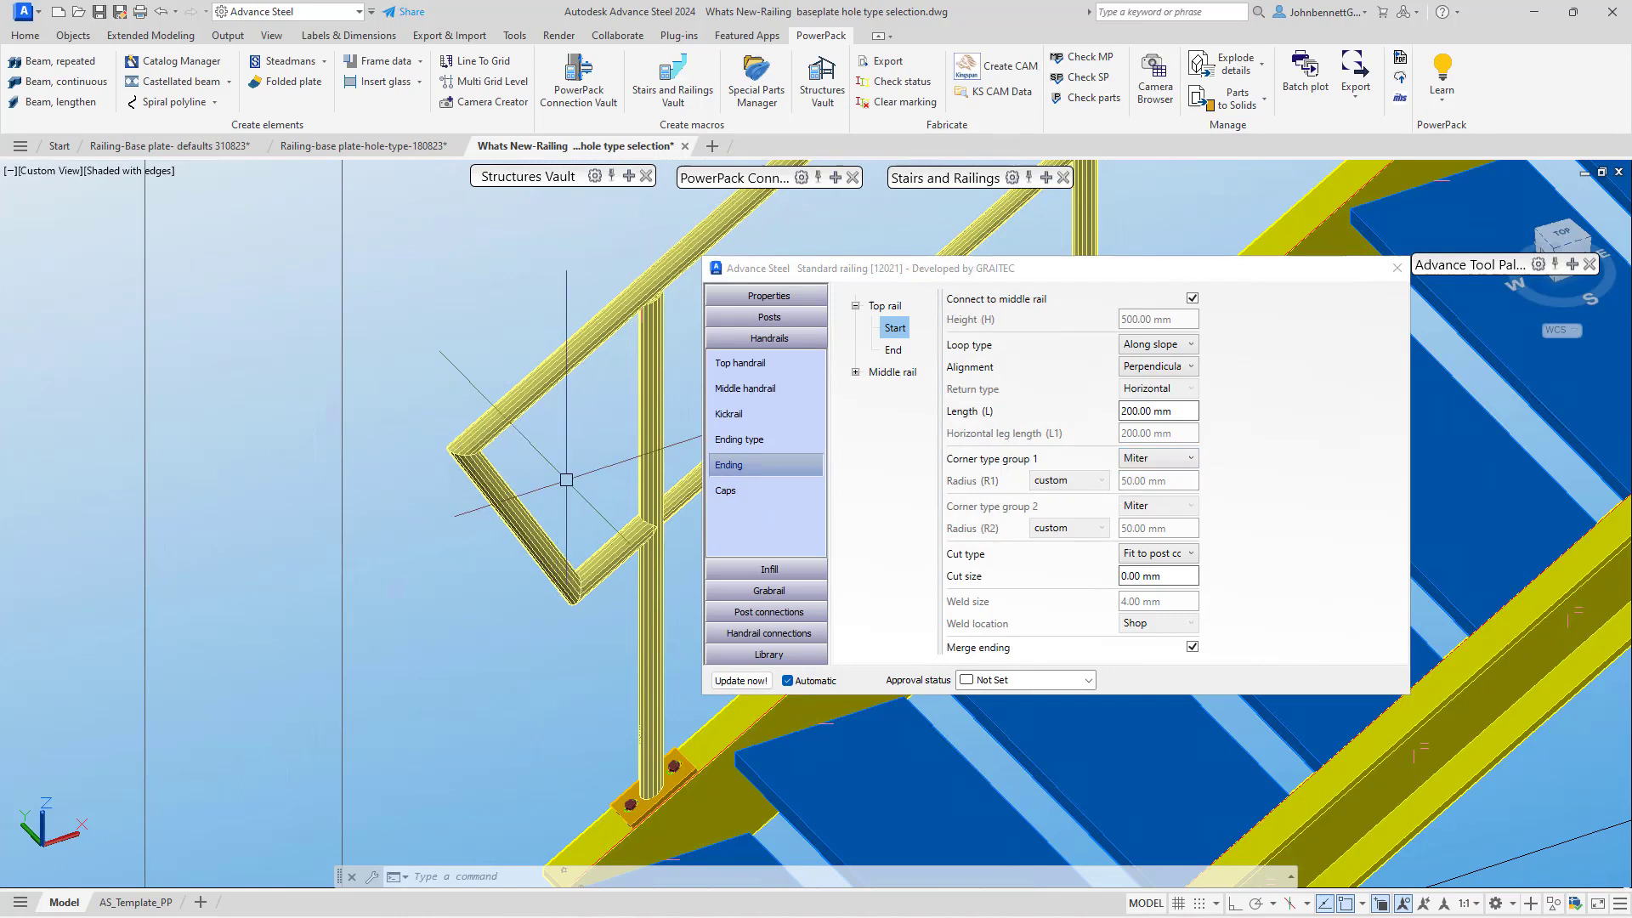
Under Top rail > End, set the end loop's Corner type group 1 to Miter.
{"action": "middle_click_drag", "start_coordinate": [553, 501], "coordinate": [561, 466], "text": "shift"}
{"action": "scroll", "coordinate": [561, 466], "scroll_direction": "down", "scroll_amount": 6}
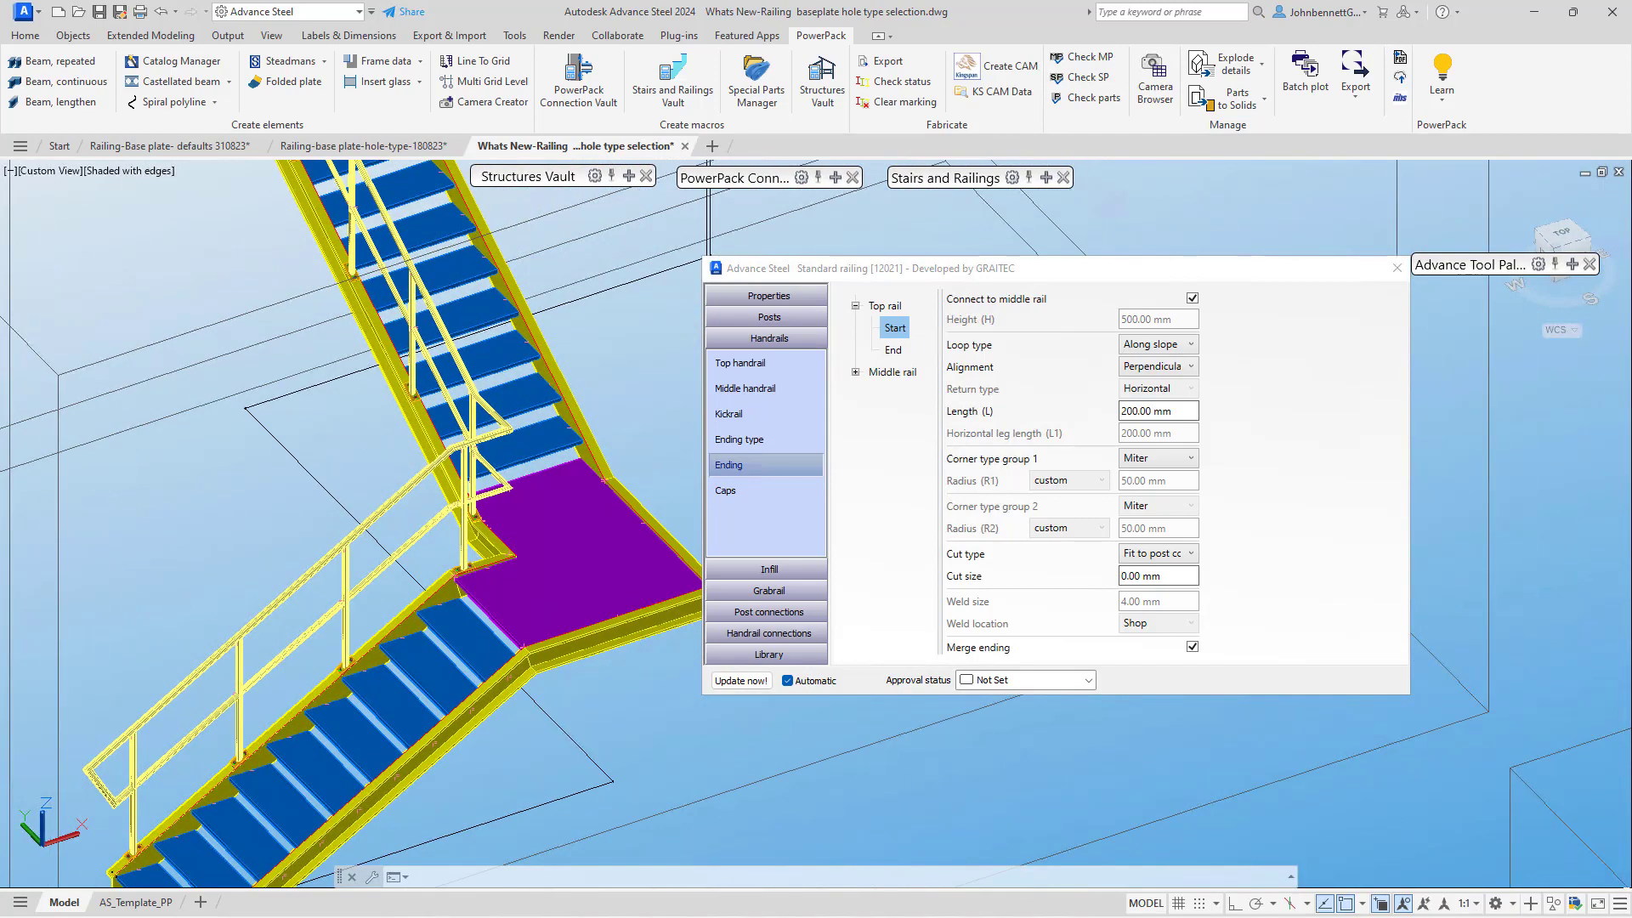
{"action": "scroll", "coordinate": [257, 507], "scroll_direction": "down", "scroll_amount": 6}
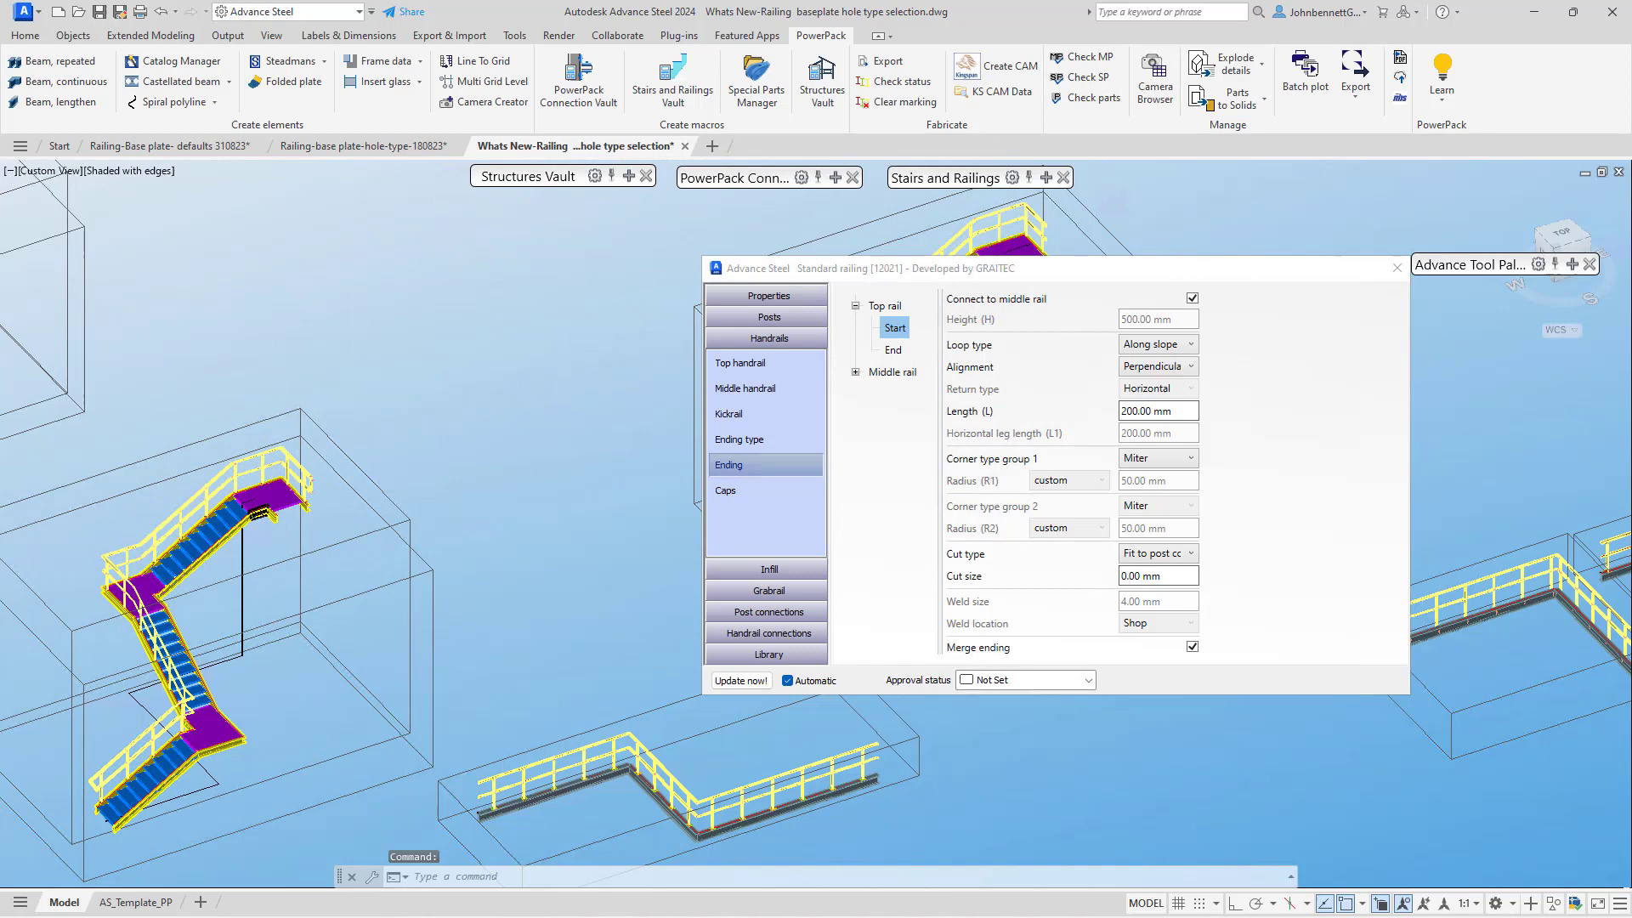
{"action": "scroll", "coordinate": [257, 508], "scroll_direction": "up", "scroll_amount": 10}
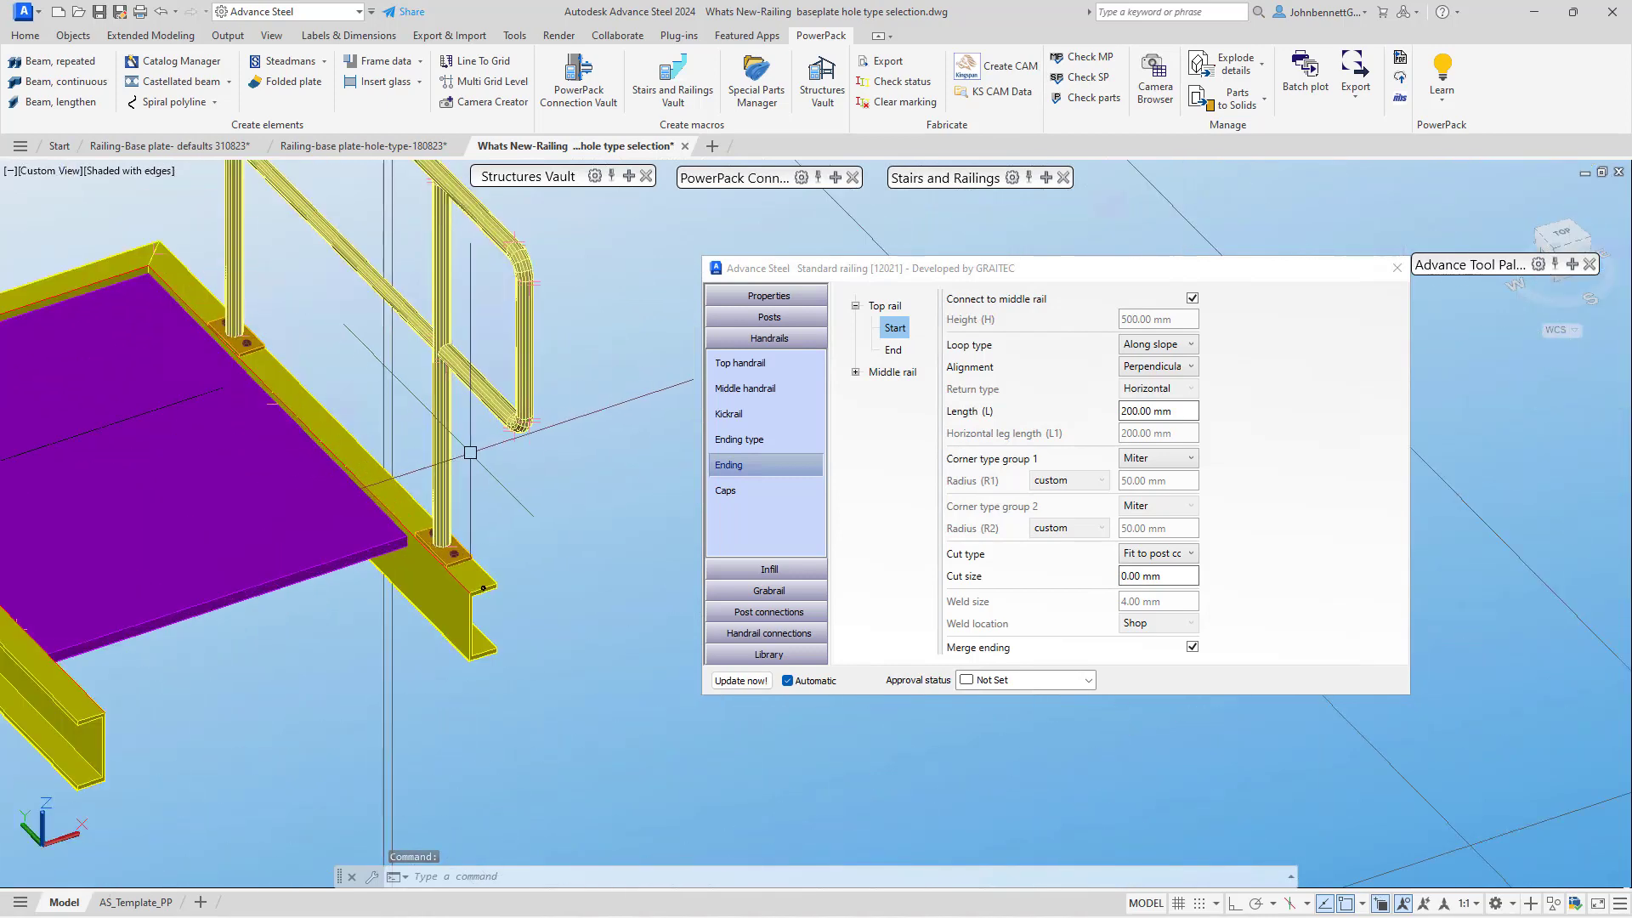
{"action": "left_click", "coordinate": [893, 350]}
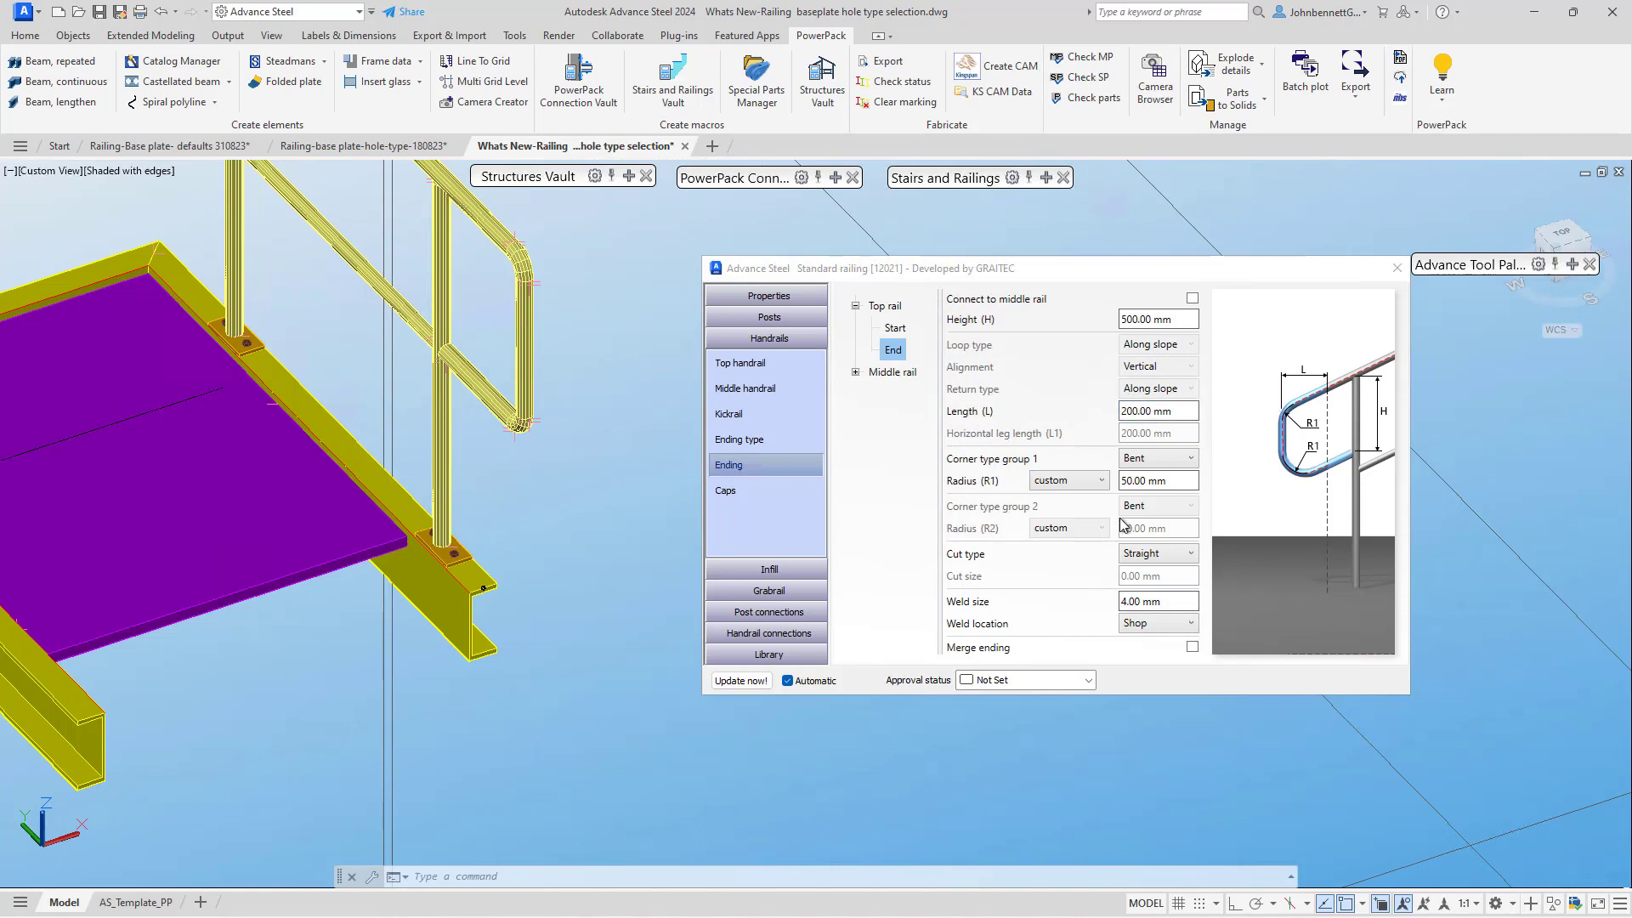
{"action": "left_click", "coordinate": [1186, 459]}
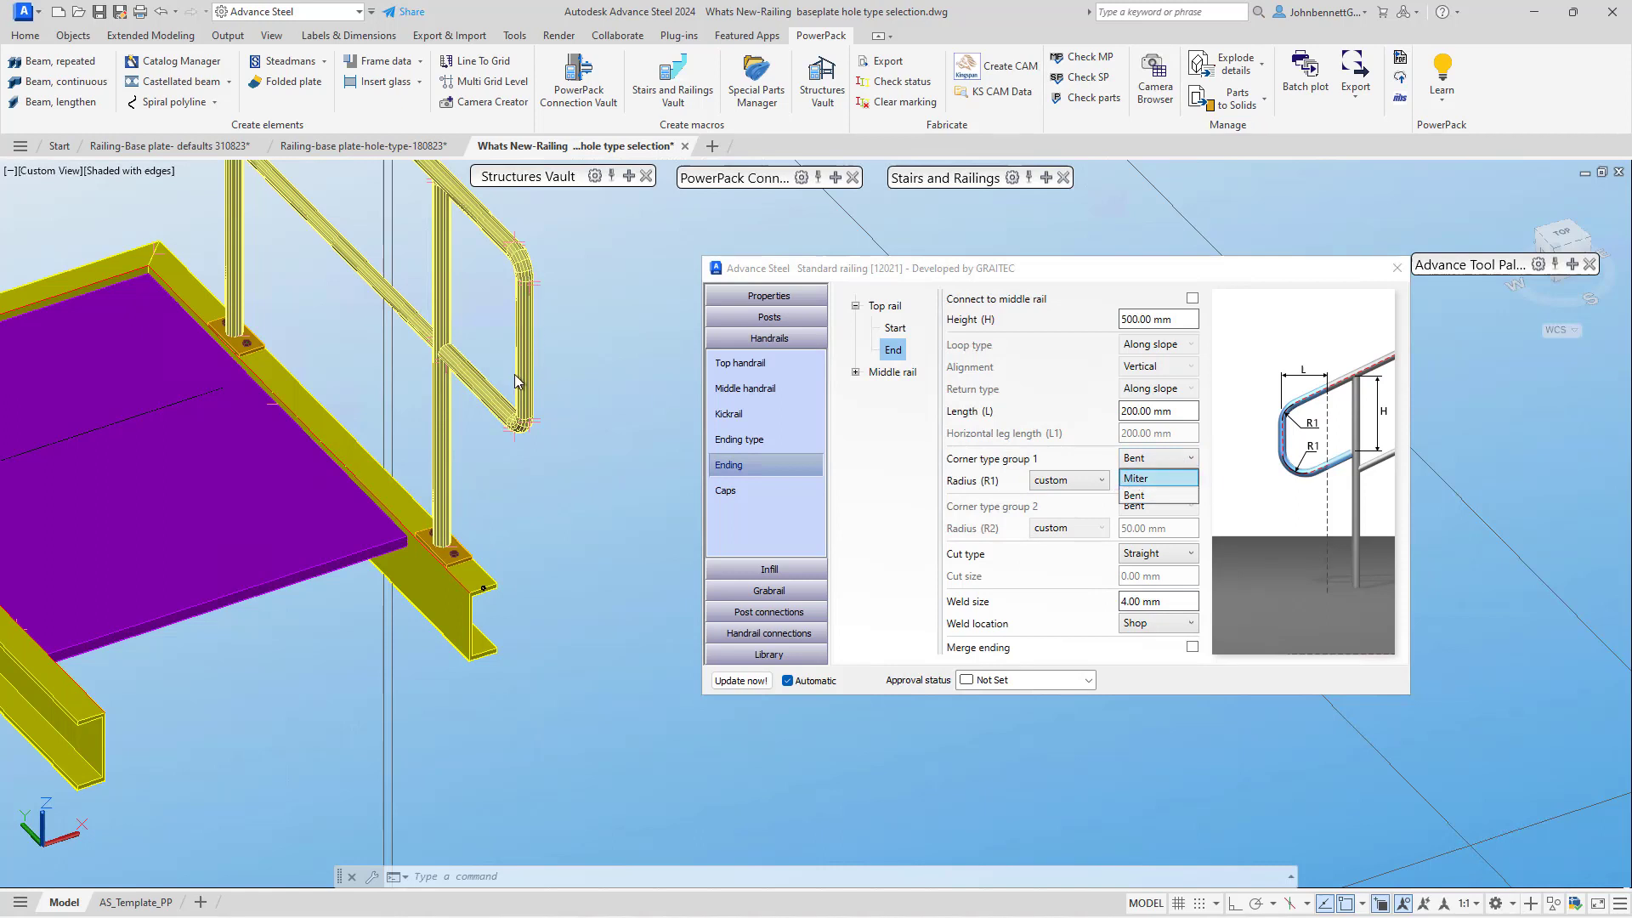
{"action": "key", "text": "Return"}
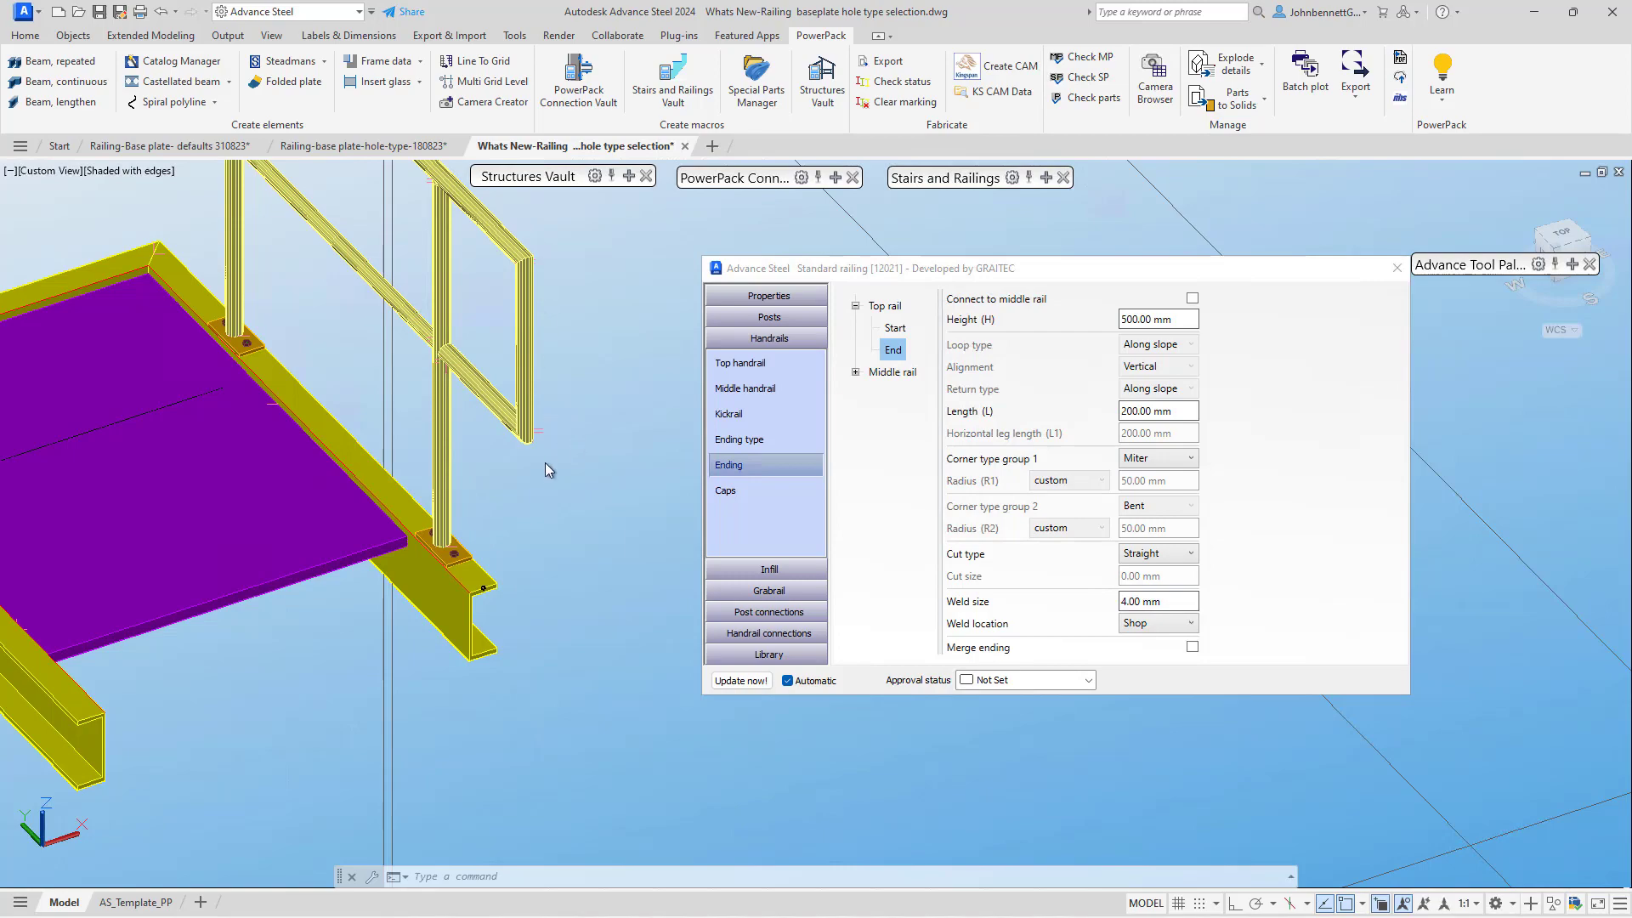
Under Top rail > Start, set the start loop's Loop type back to Horizontal.
{"action": "scroll", "coordinate": [512, 510], "scroll_direction": "down", "scroll_amount": 6}
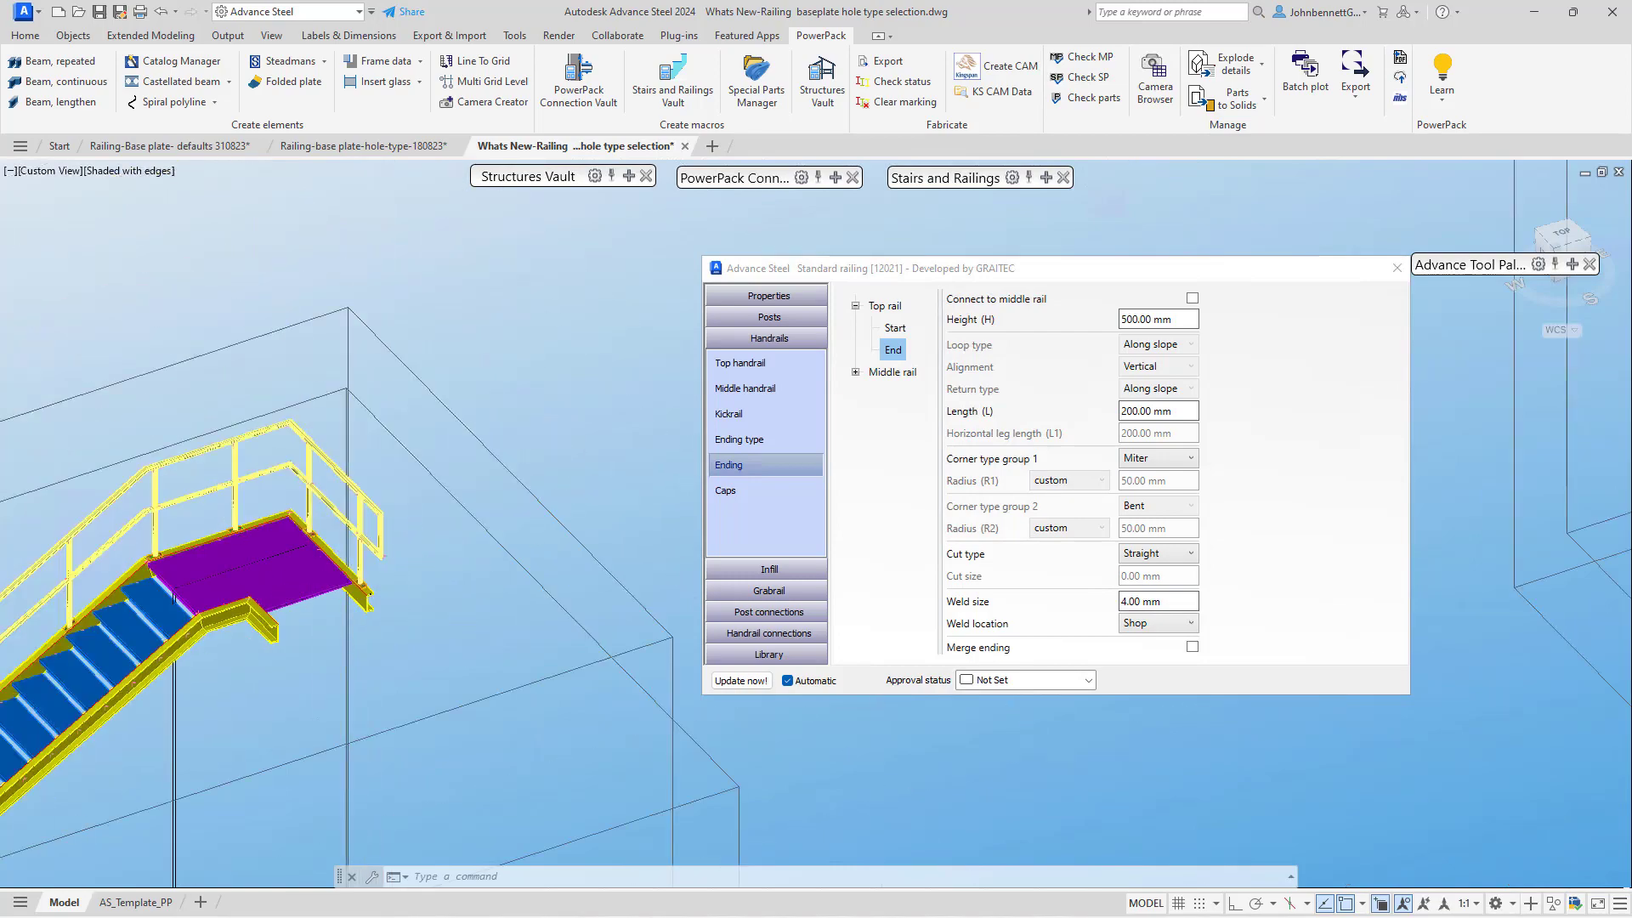
{"action": "middle_click_drag", "start_coordinate": [280, 654], "coordinate": [425, 527]}
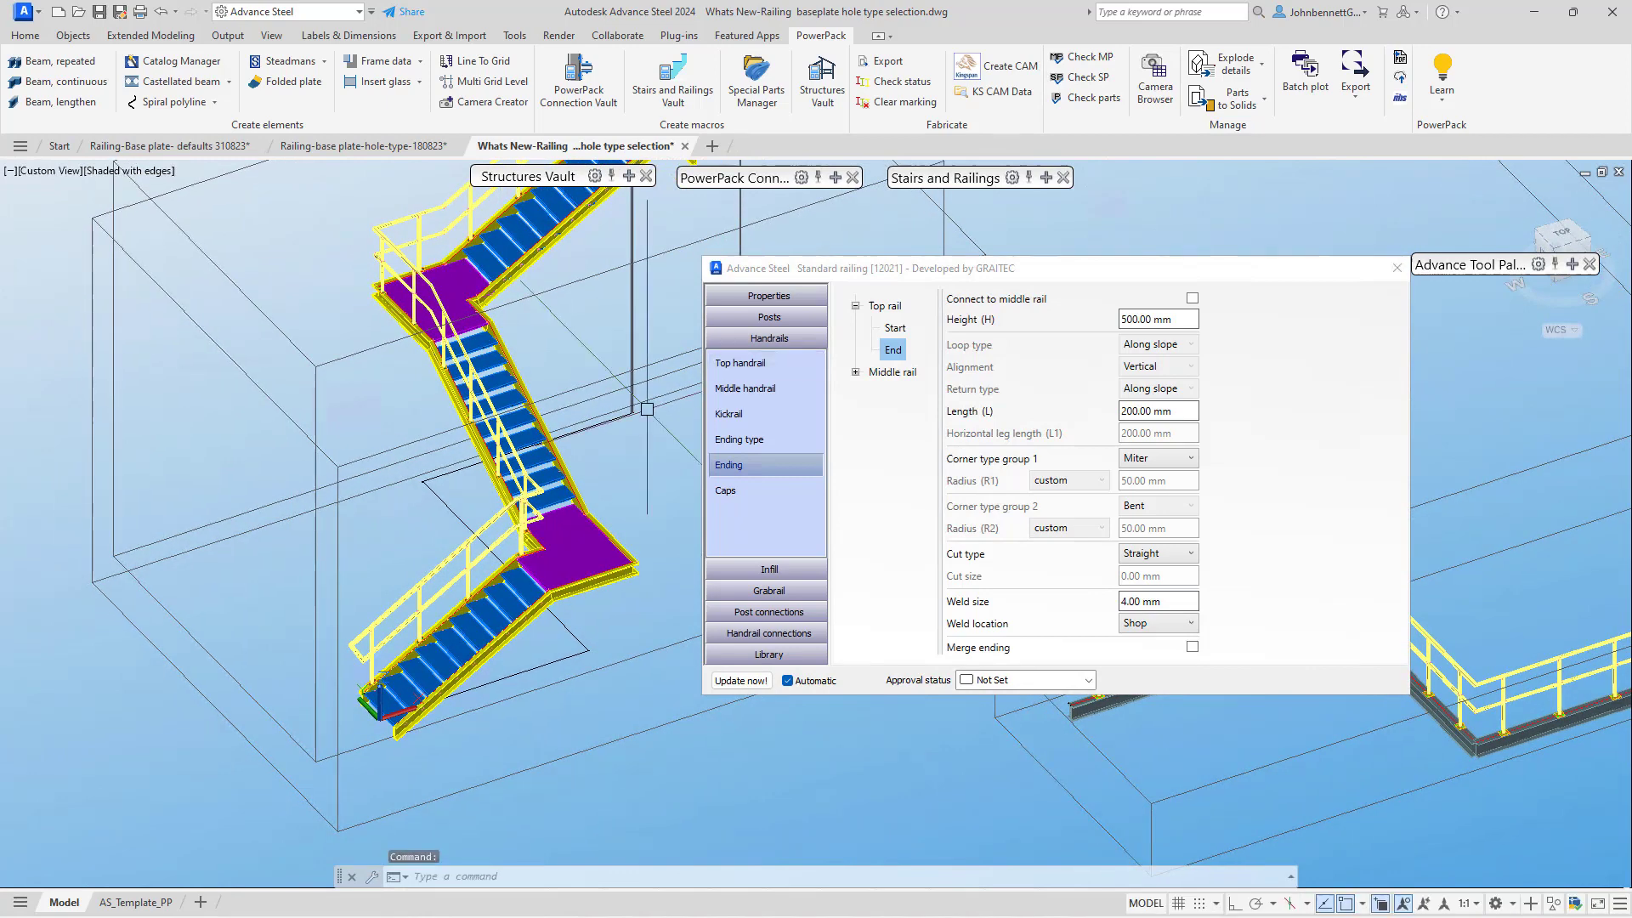
{"action": "scroll", "coordinate": [365, 646], "scroll_direction": "up", "scroll_amount": 5}
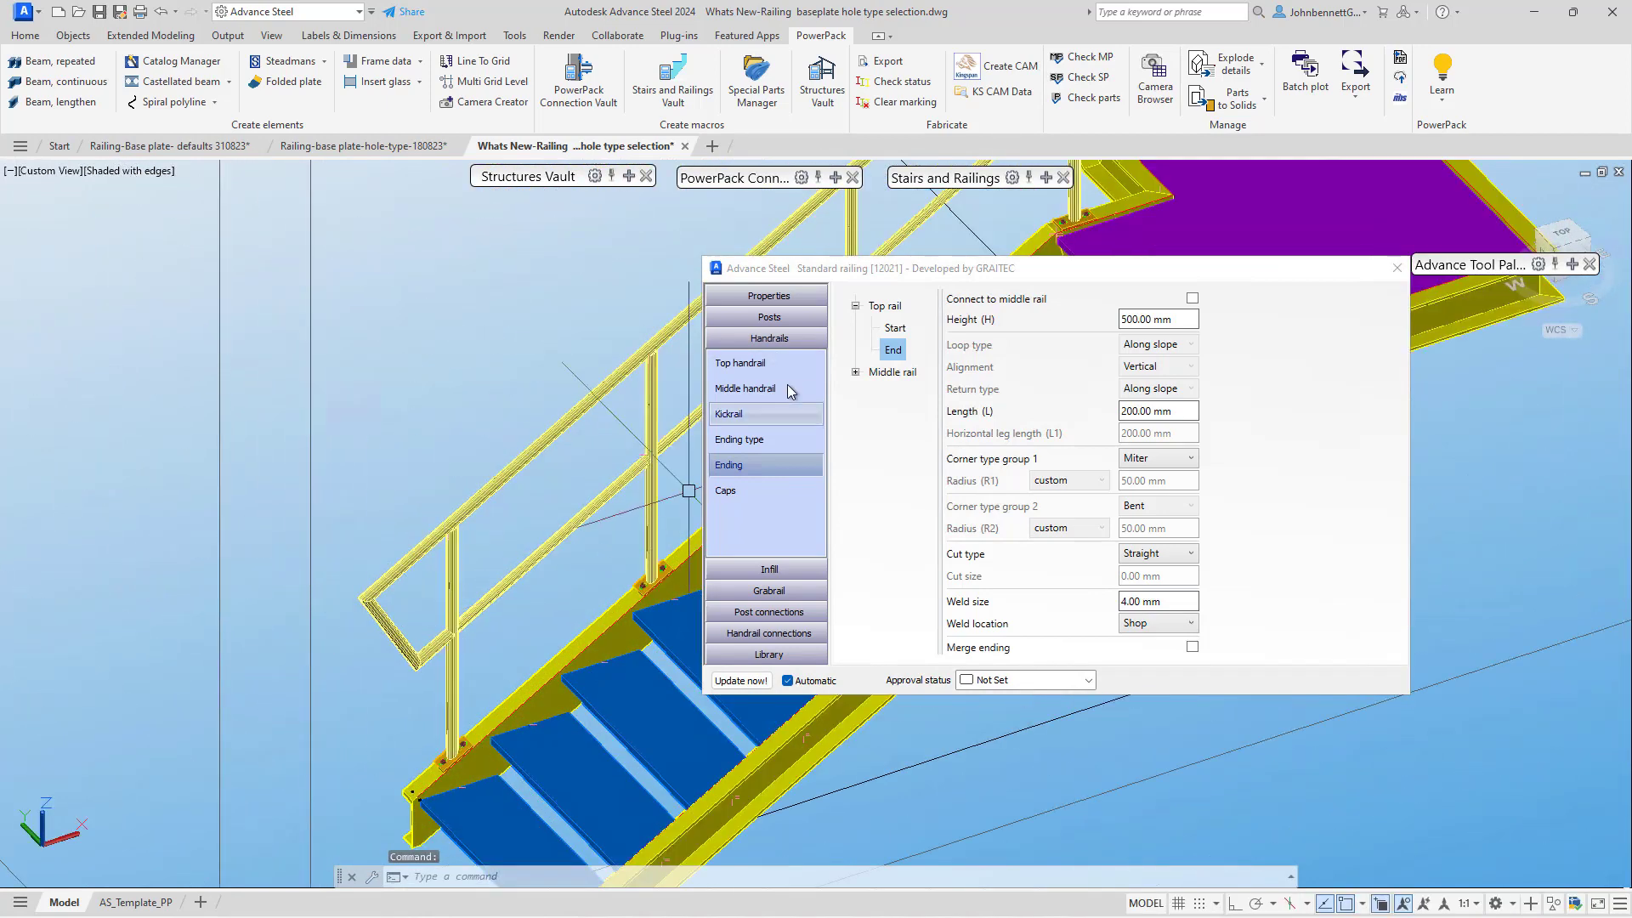
{"action": "left_click", "coordinate": [895, 327]}
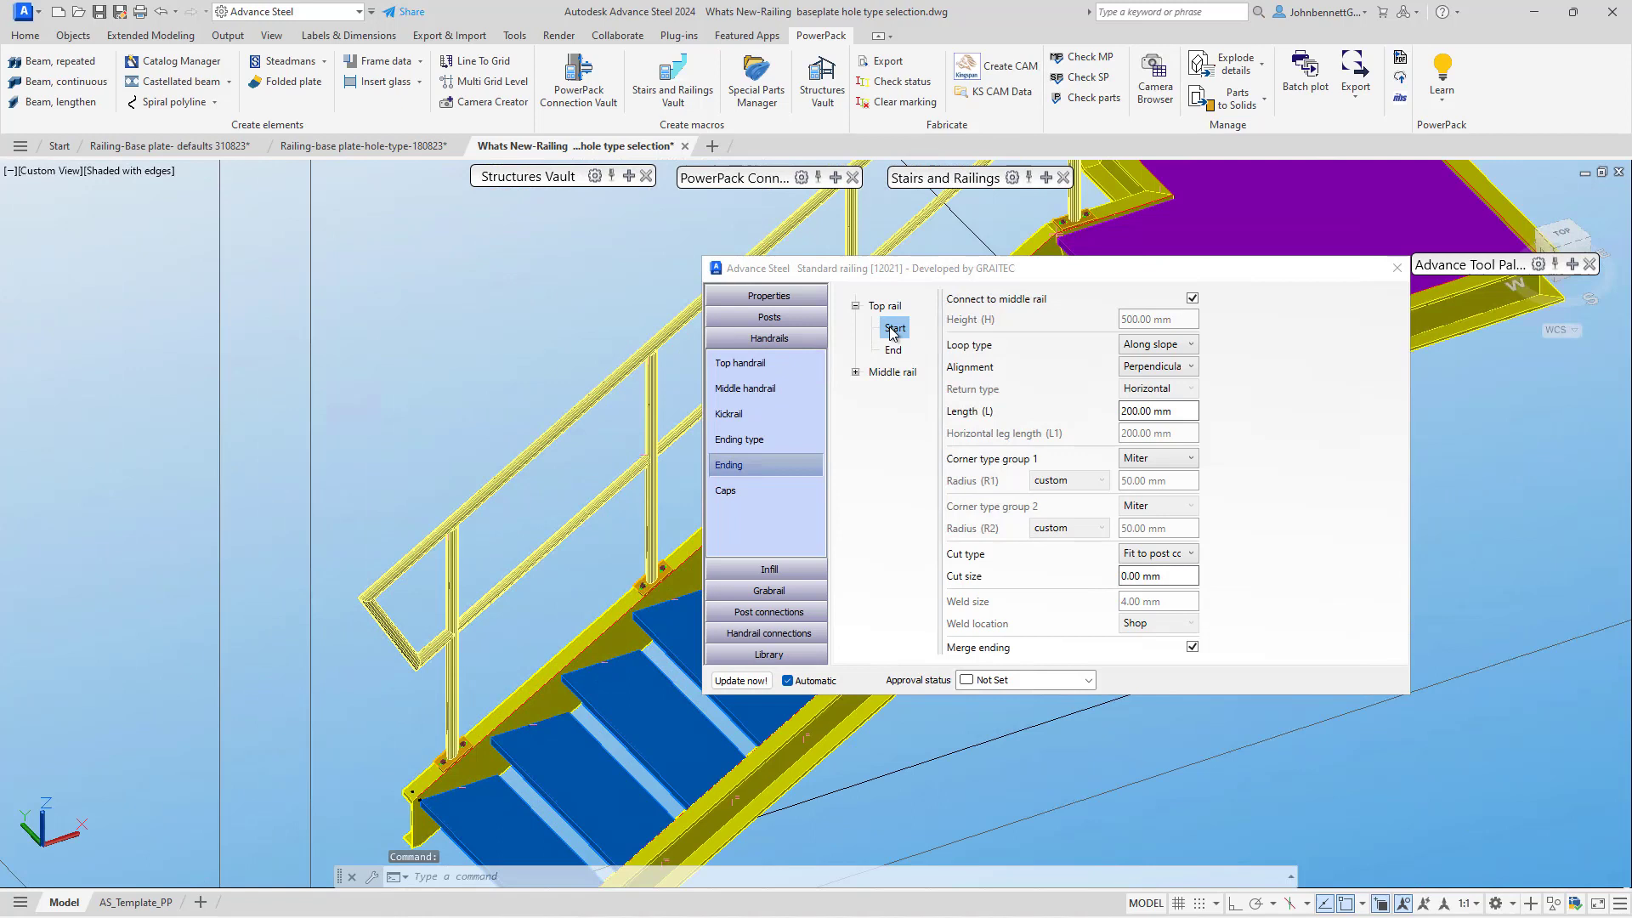
{"action": "left_click", "coordinate": [1183, 344]}
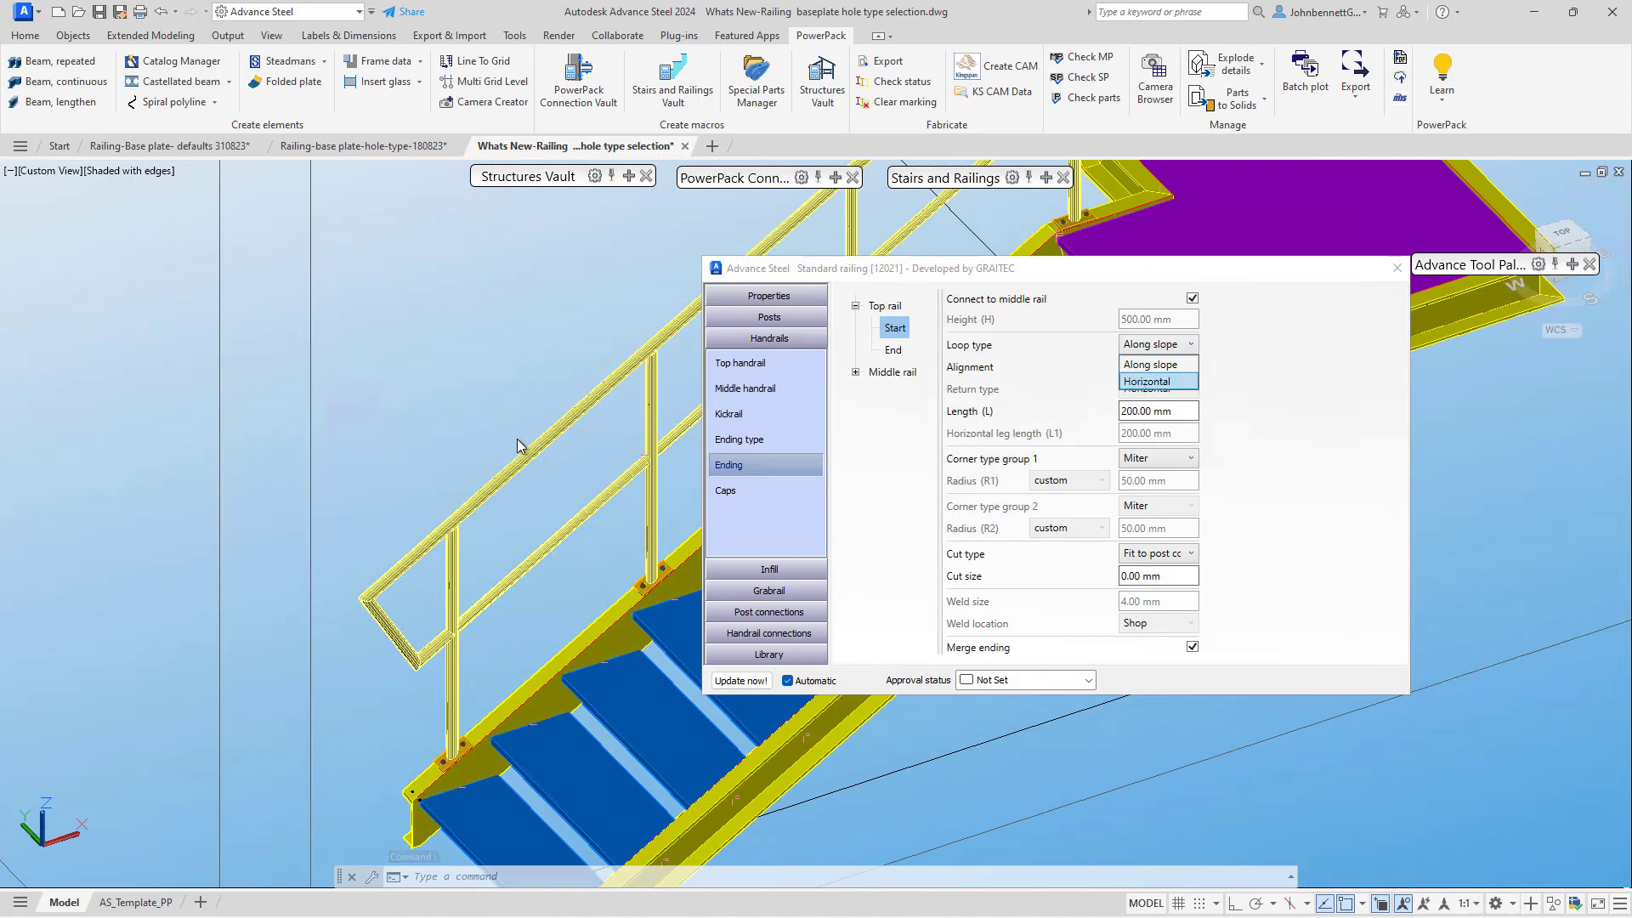
{"action": "key", "text": "Return"}
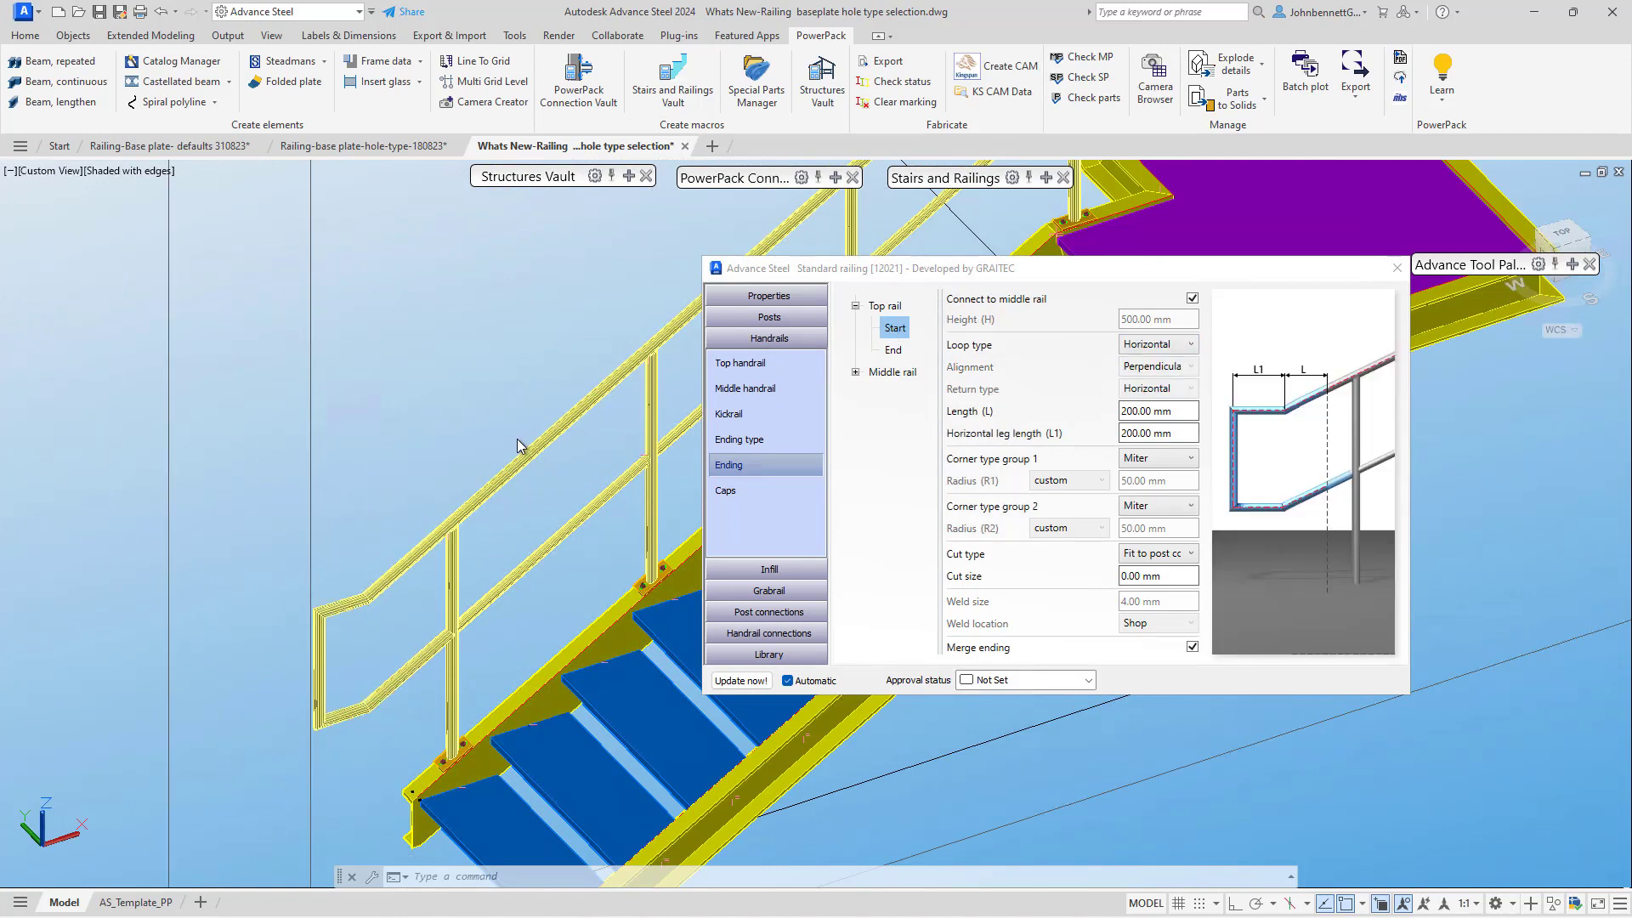